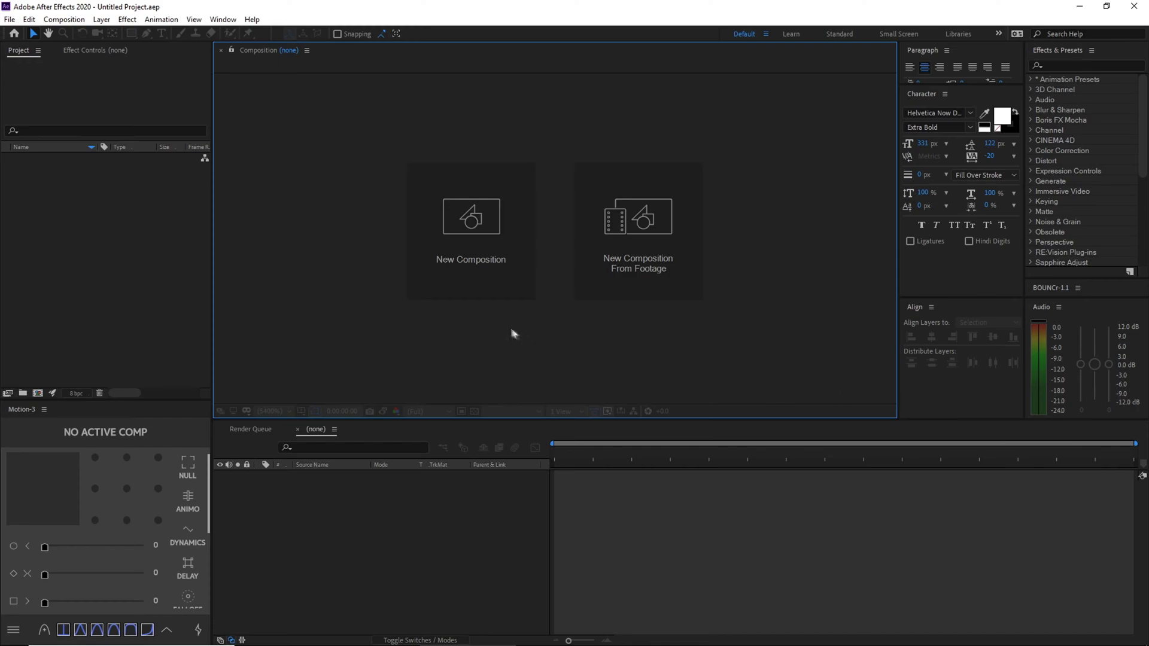
- Create the TextAnimations composition at 1920×1080 with a 0:00:10:00 duration
left_click(501, 262)
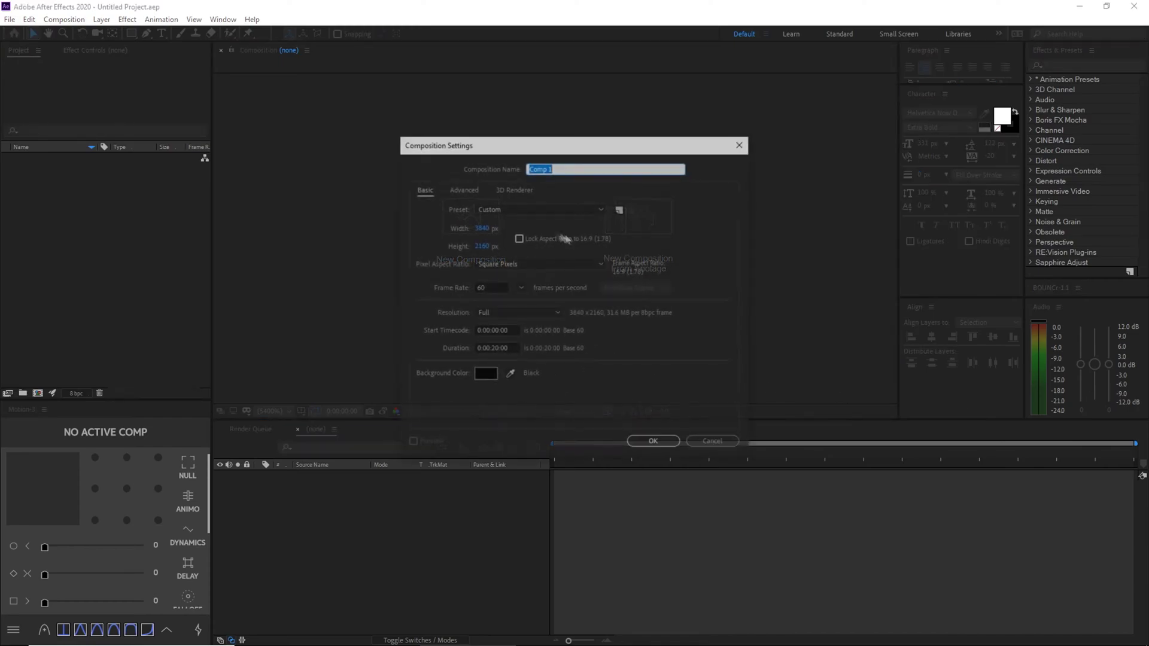
key("BackSpace")
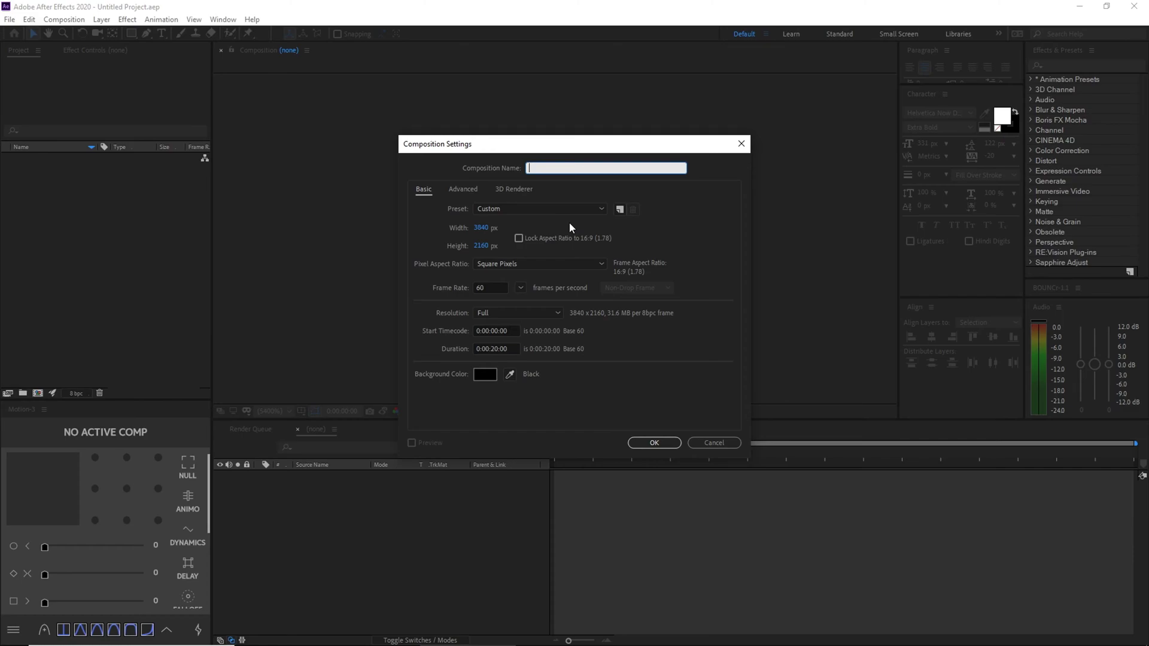
type("TextAnimations")
left_click(481, 233)
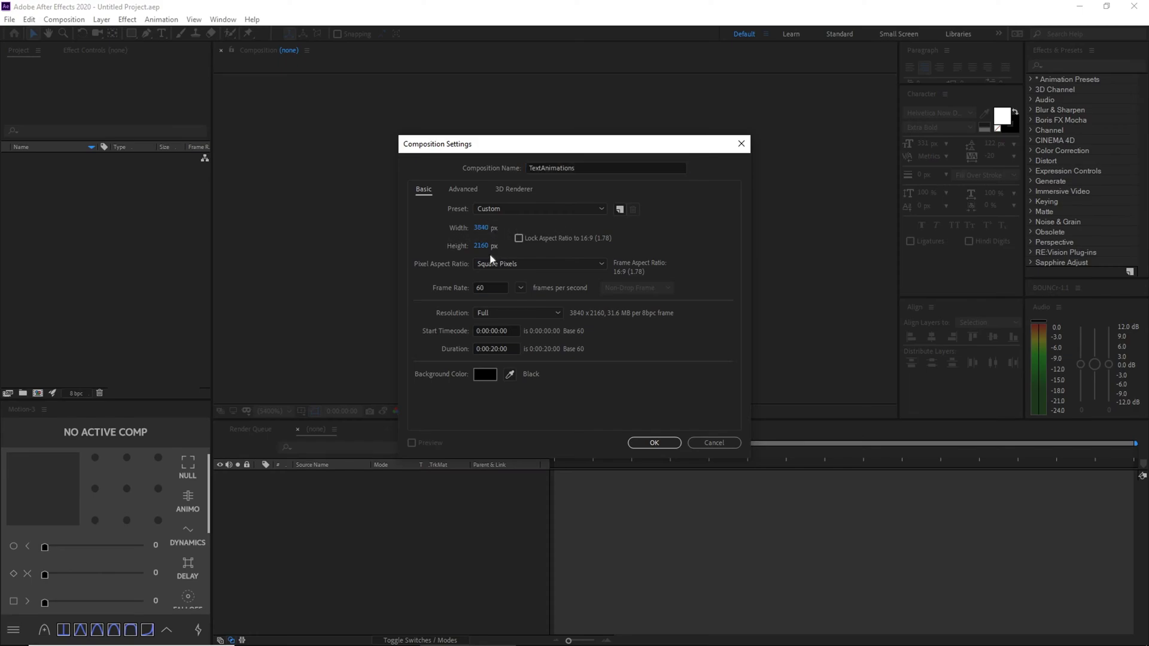
left_click(481, 228)
type("1920")
key("Tab")
type("1080")
left_click(684, 253)
left_click(493, 349)
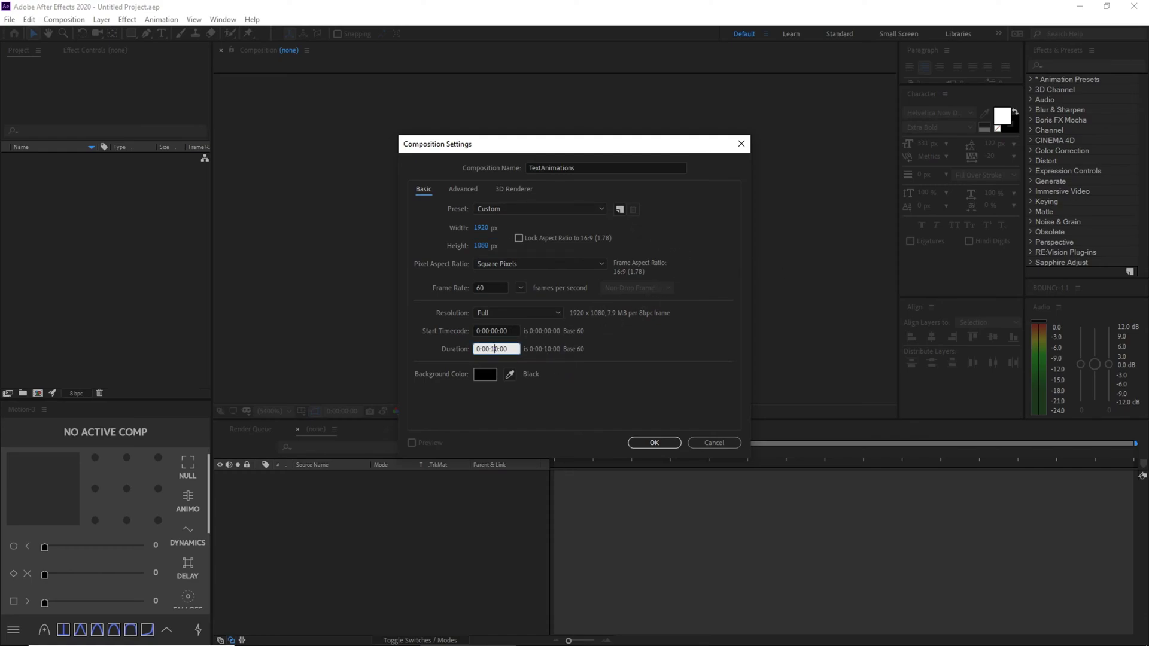
left_click(634, 377)
left_click(654, 443)
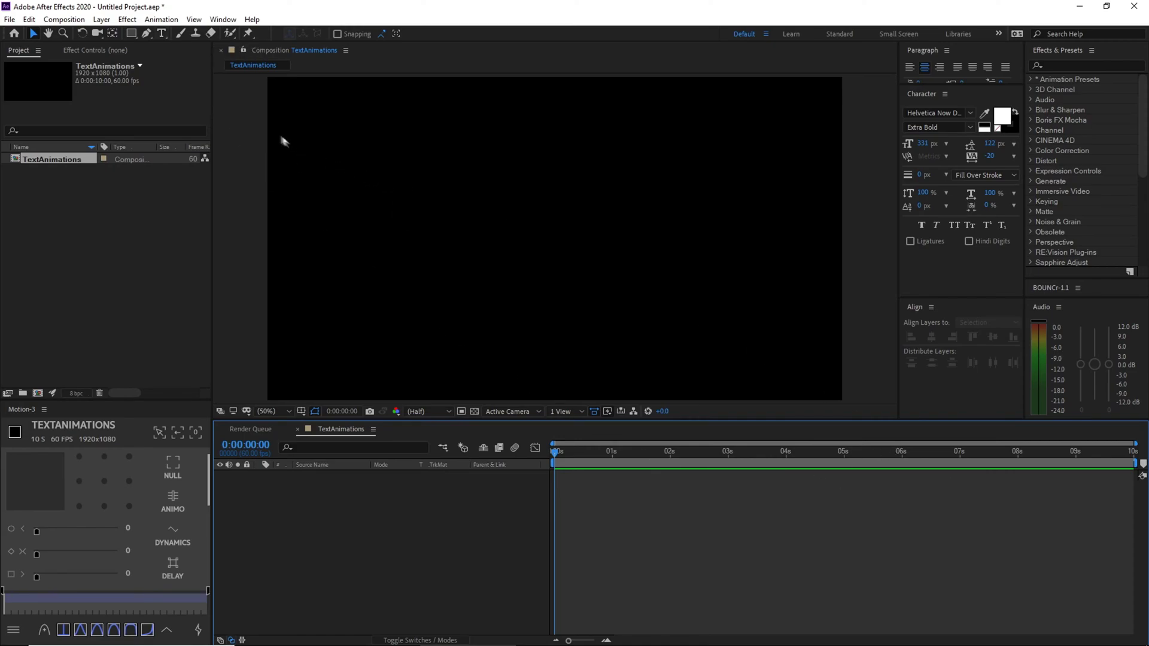
- Add a horizontal text layer reading TEXT in the composition
left_click(162, 34)
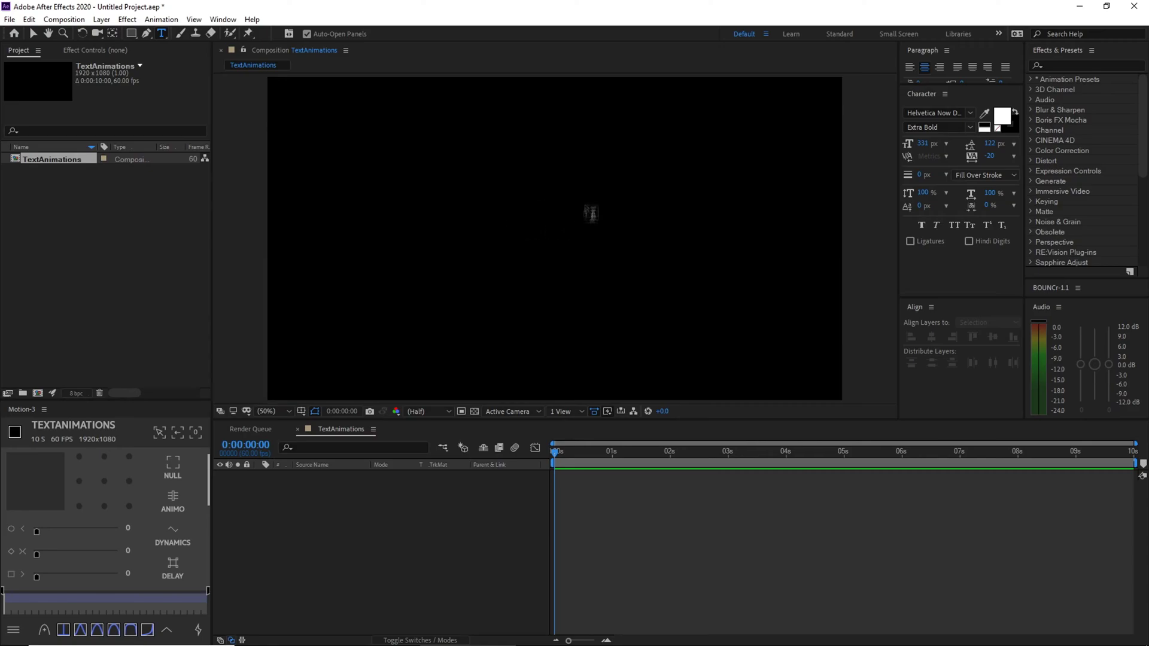
left_click(518, 237)
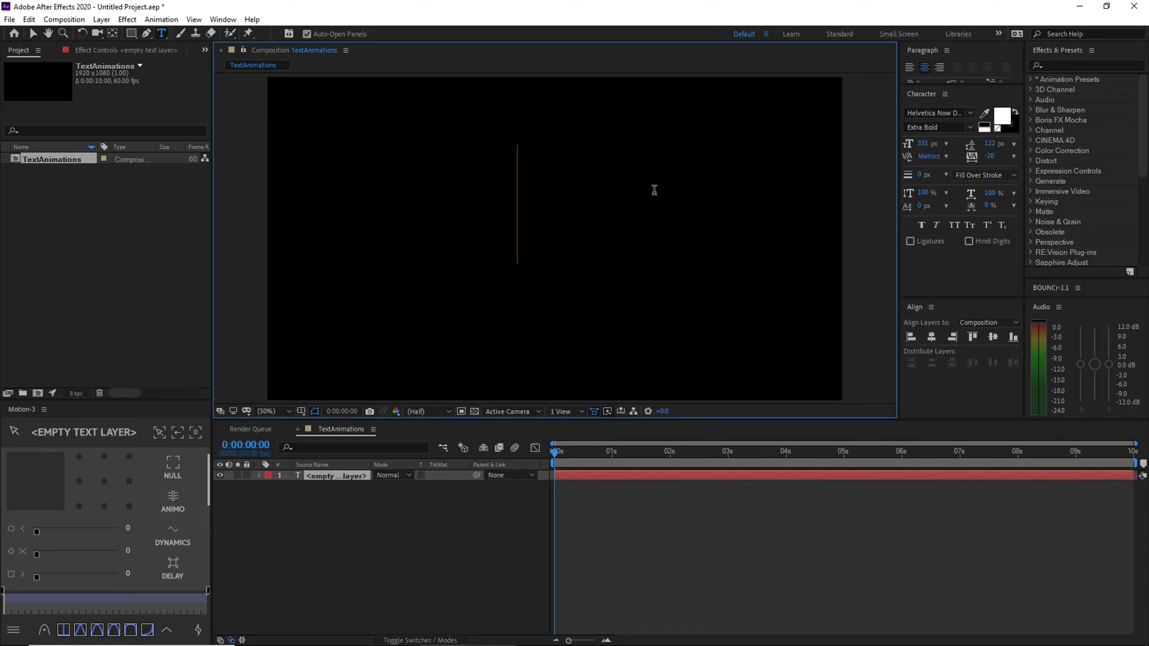
type("TExT")
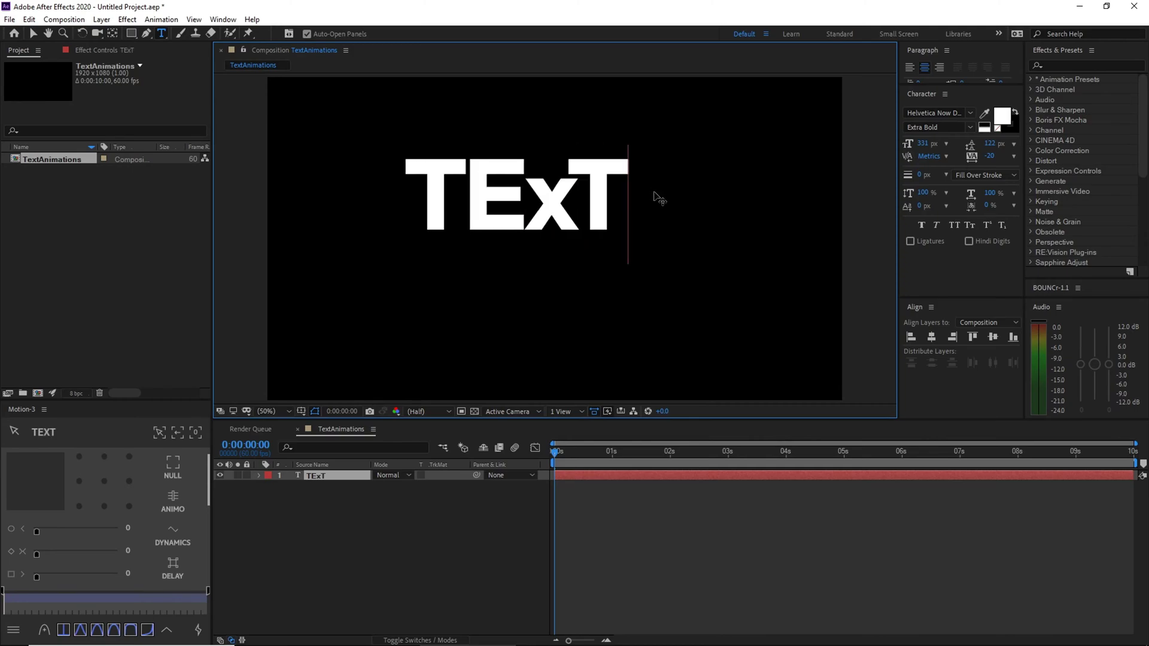
key("BackSpace")
key("BackSpace")
key("BackSpace")
type("EXT")
- Set TEXT in MADE Soulmaze Regular at 178 px and centre it horizontally and vertically
left_click(581, 221)
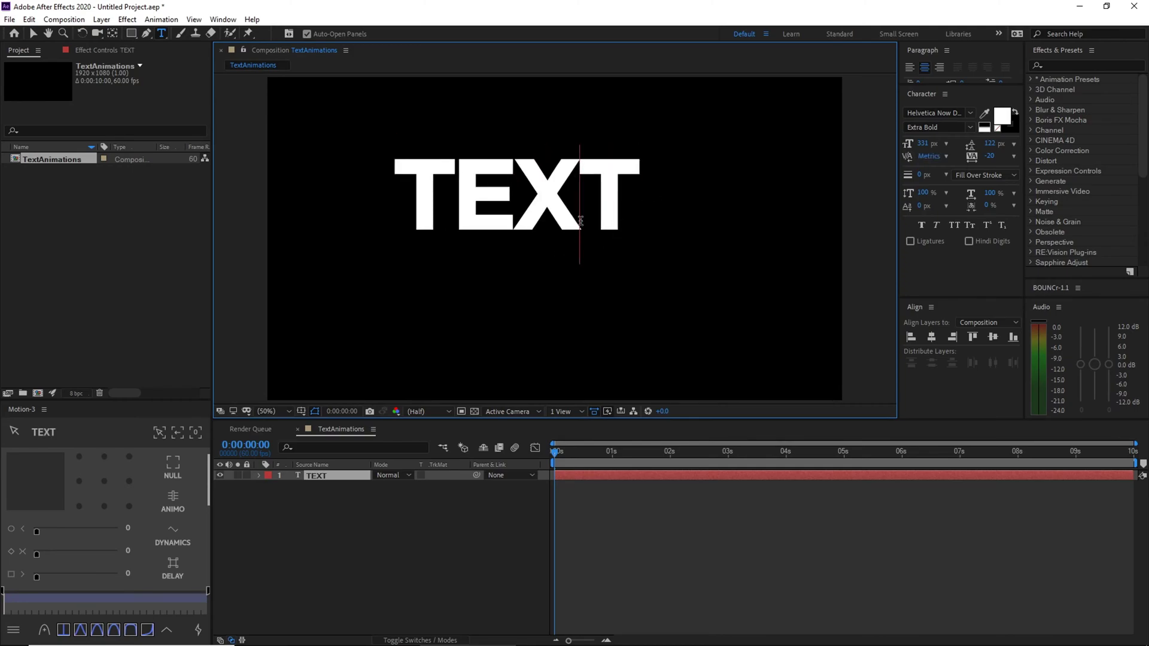
key("ctrl+a")
left_click(990, 155)
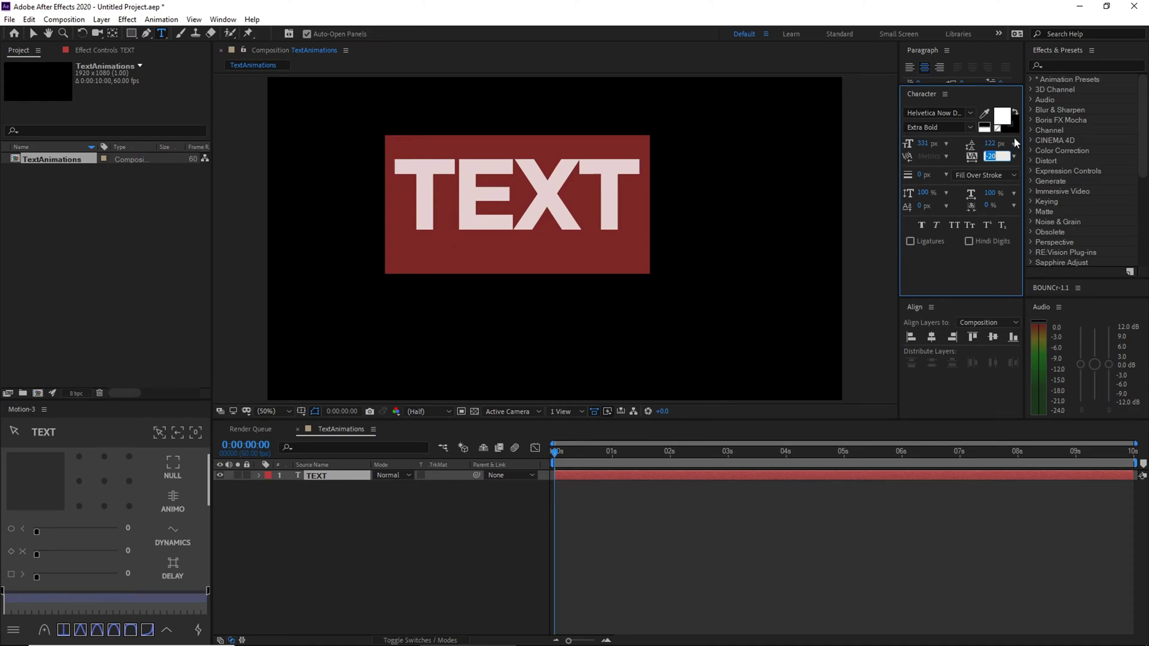
left_click(970, 114)
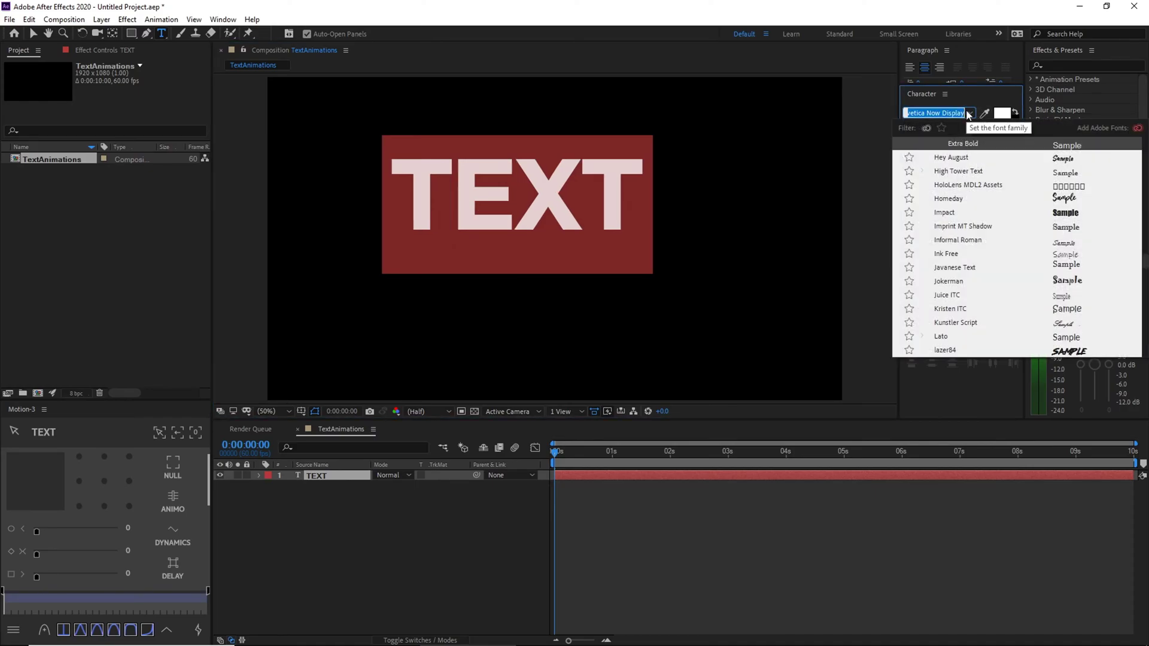
type("soul")
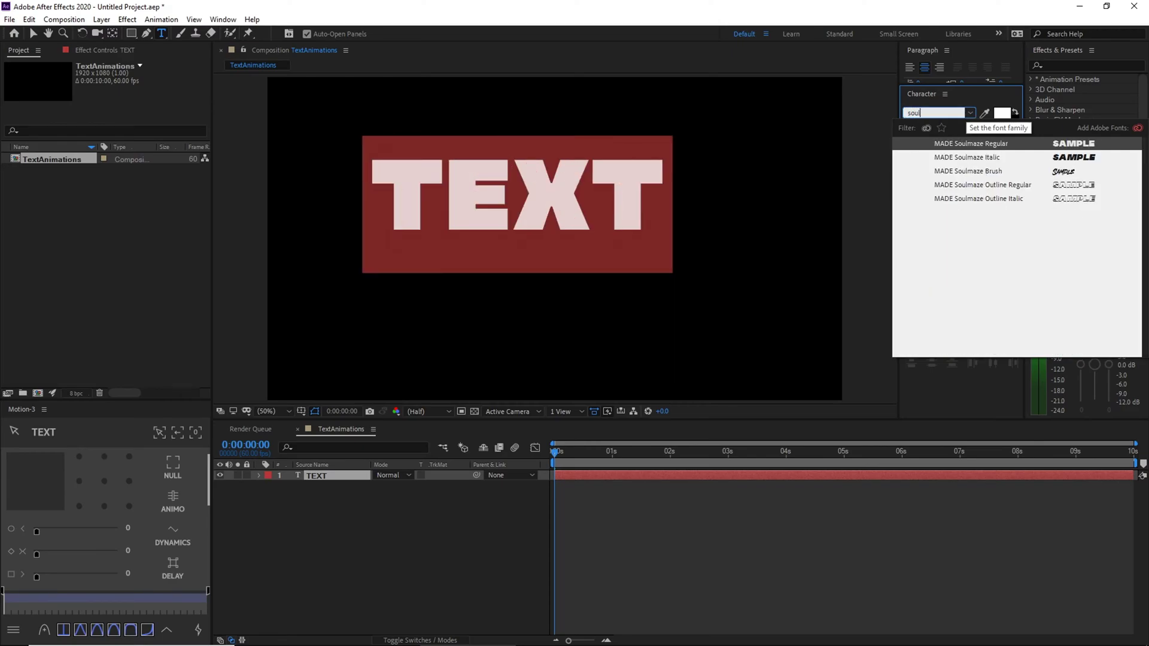
left_click(1004, 148)
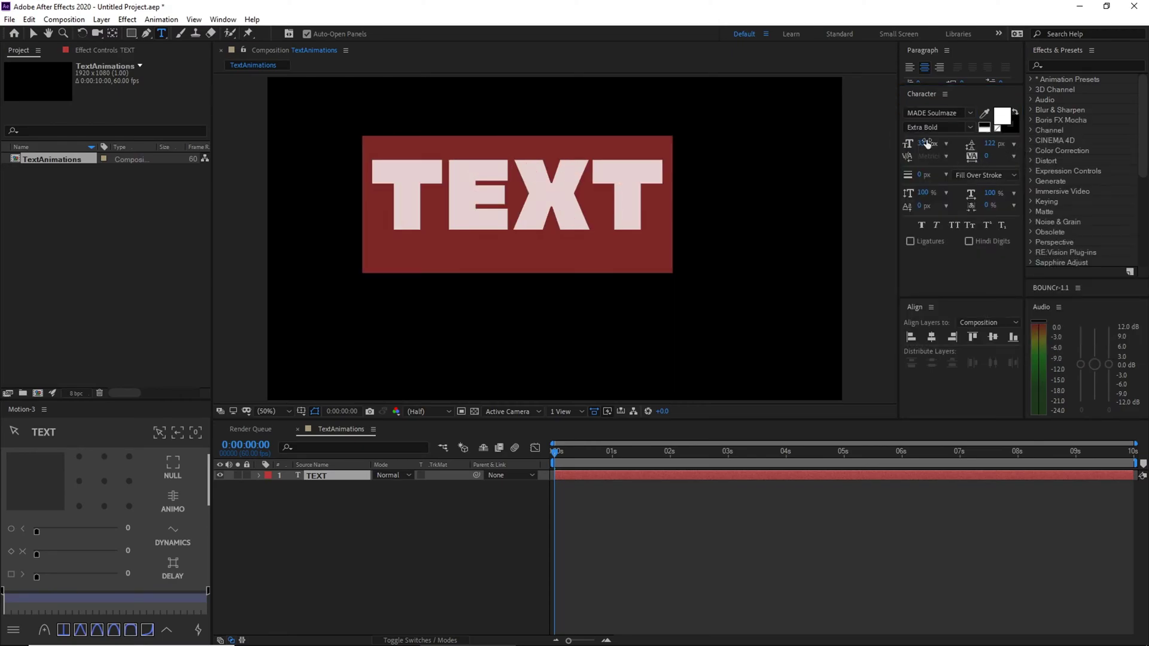
left_click(861, 181)
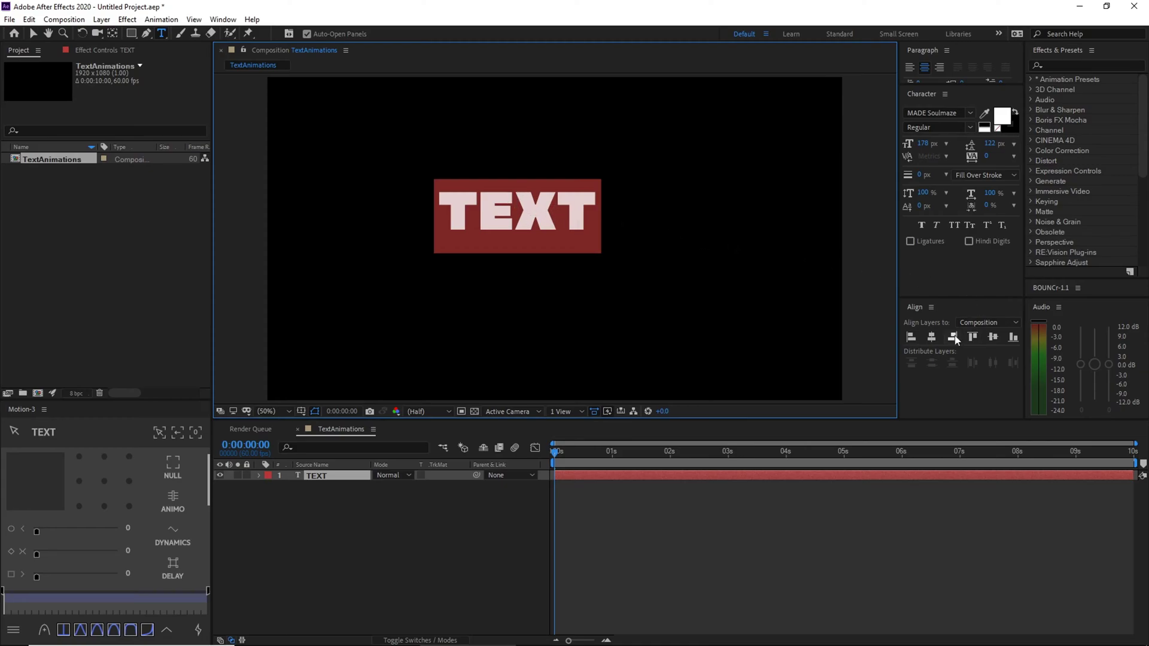
left_click(932, 337)
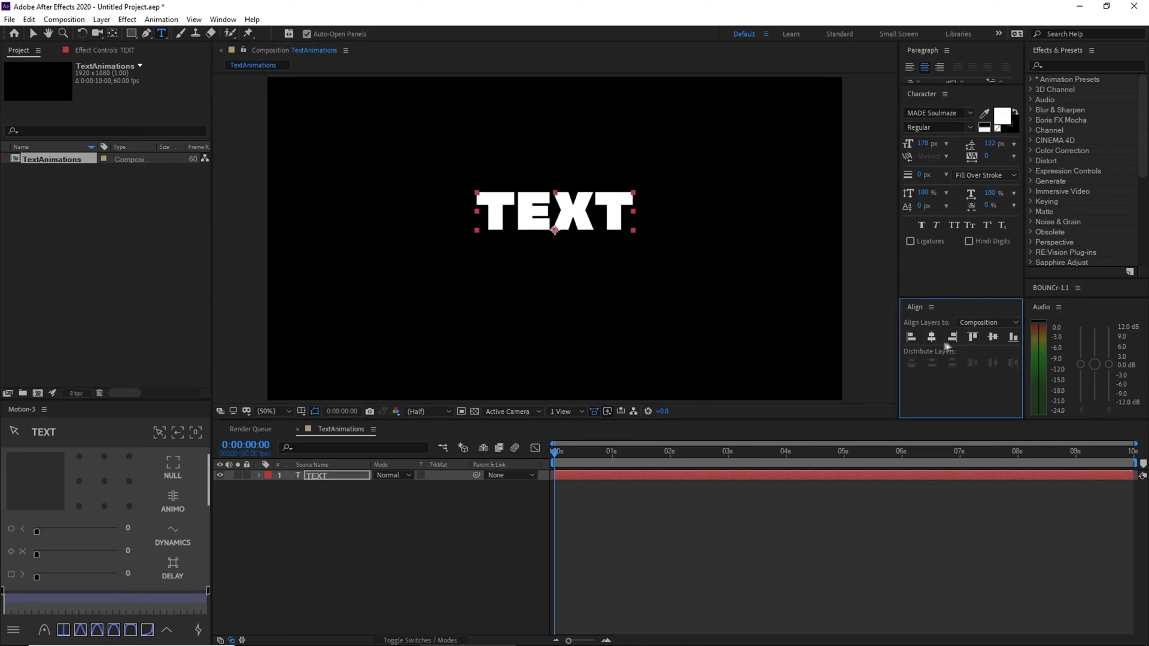
left_click(992, 338)
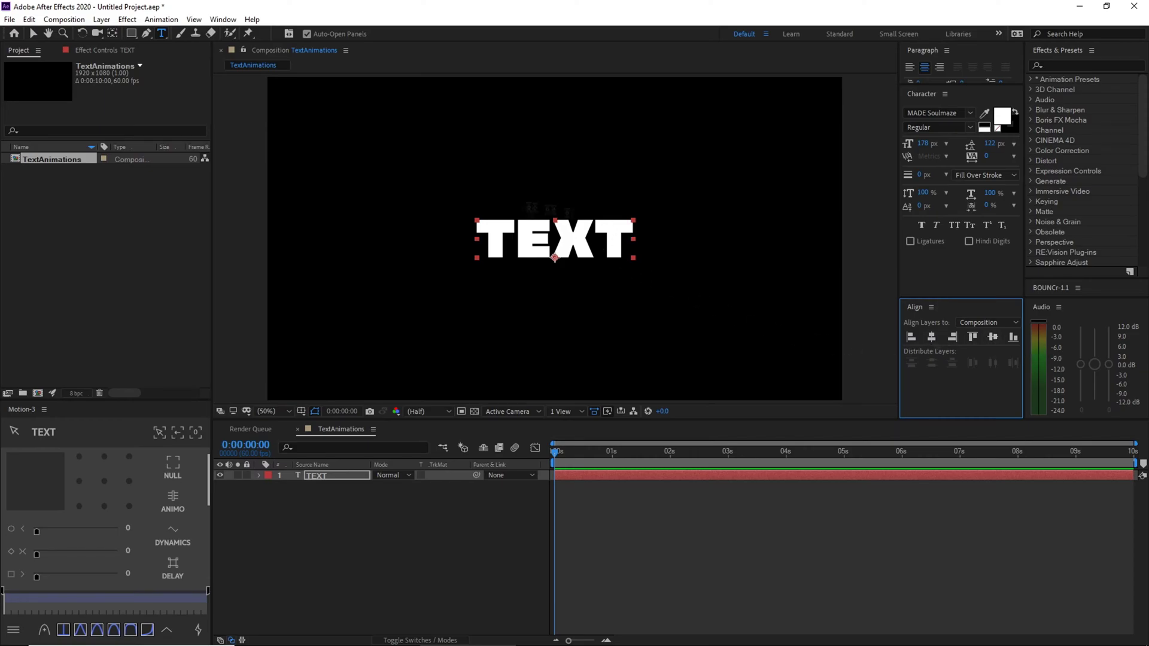
- Keyframe the TEXT layer's Opacity at 100% at 1 s and 0% at 0 s
left_click(611, 542)
key("v")
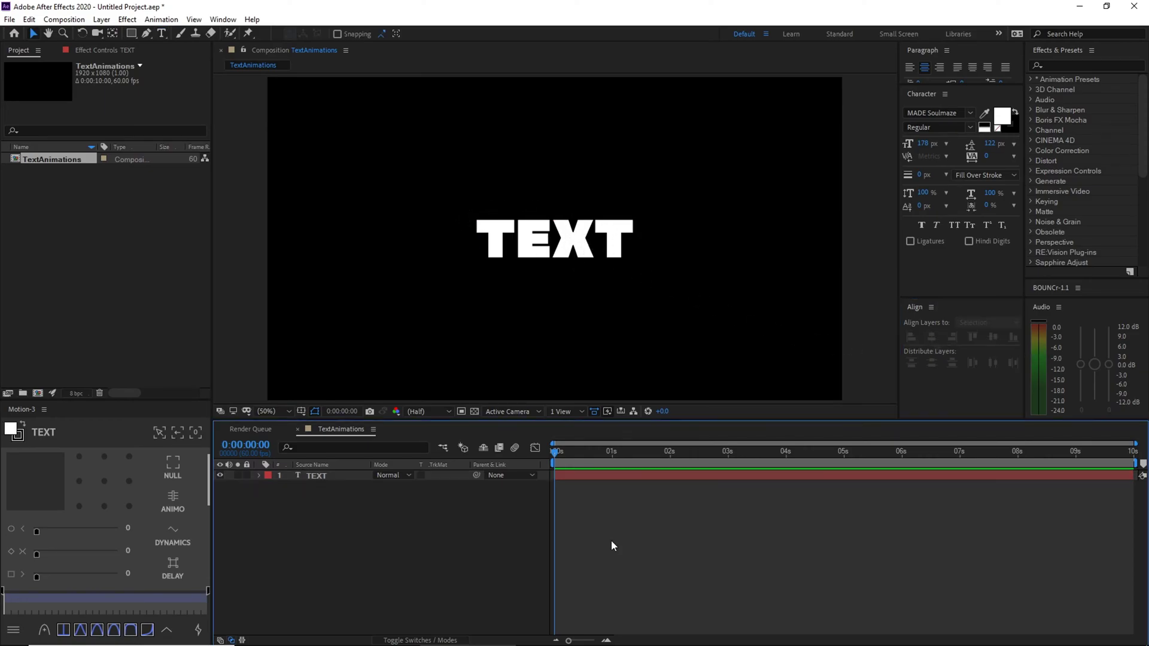
left_click(339, 477)
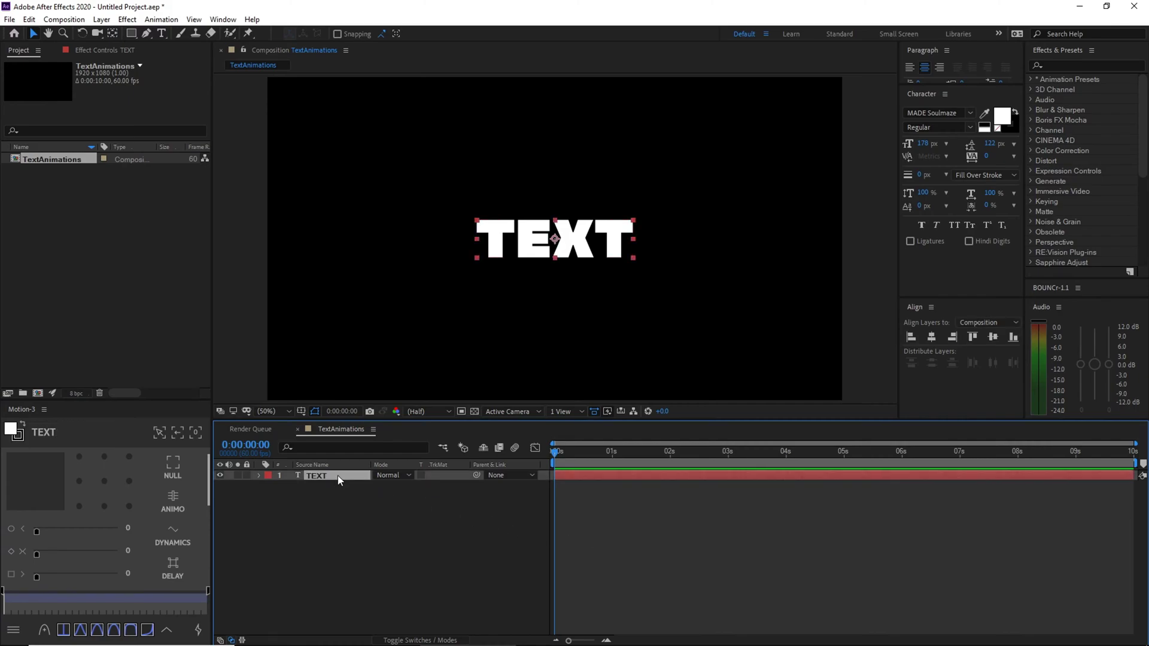
key("t")
left_click_drag(553, 457, 612, 458)
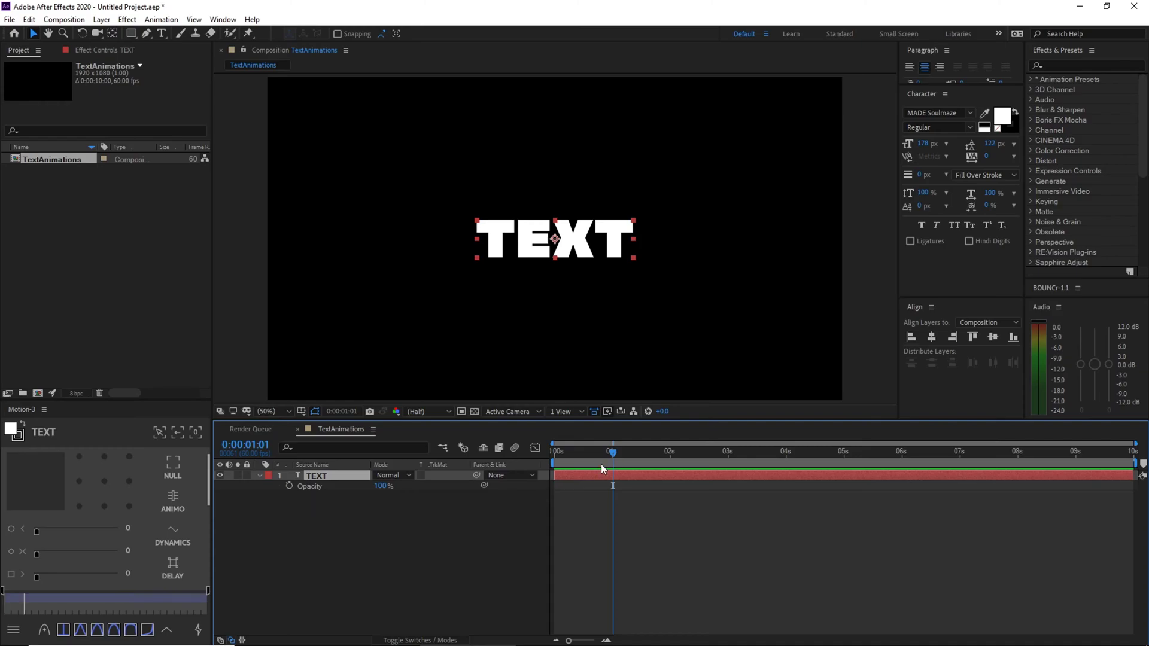
left_click(290, 488)
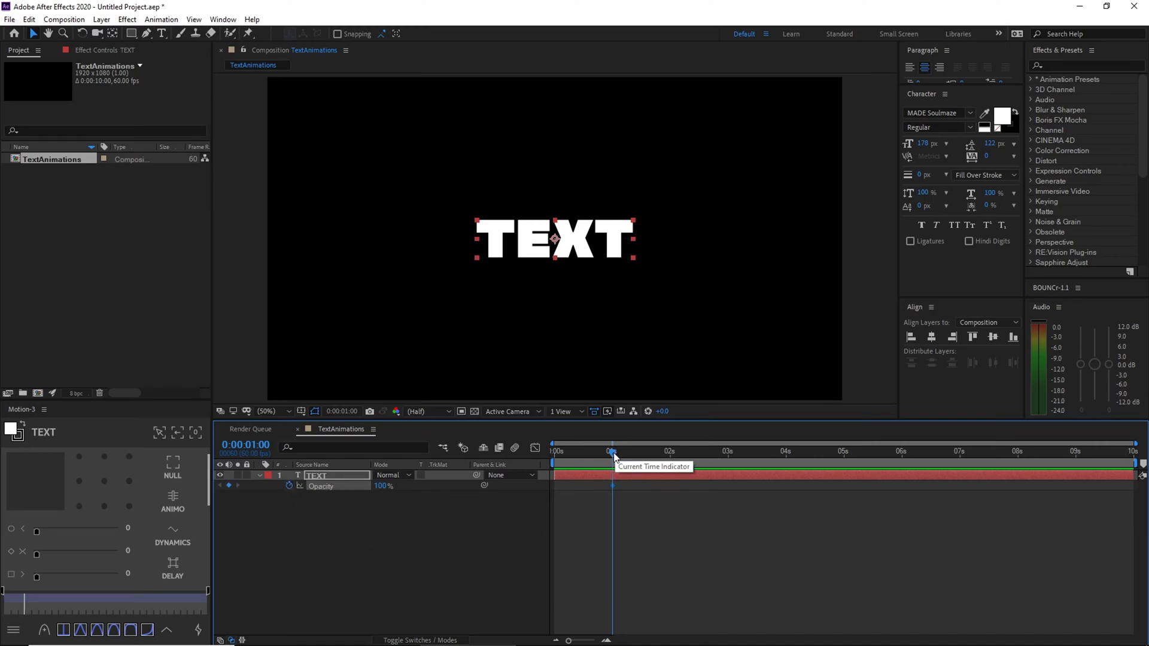
left_click_drag(614, 455, 554, 455)
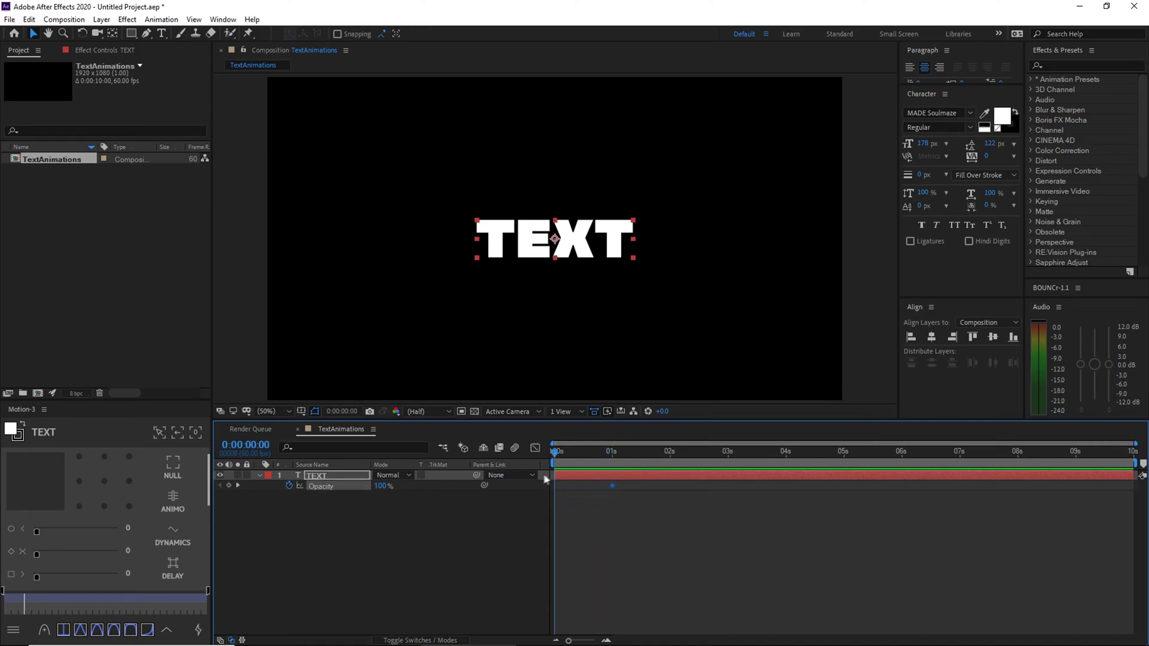
left_click(379, 486)
type("0")
key("Return")
left_click(692, 526)
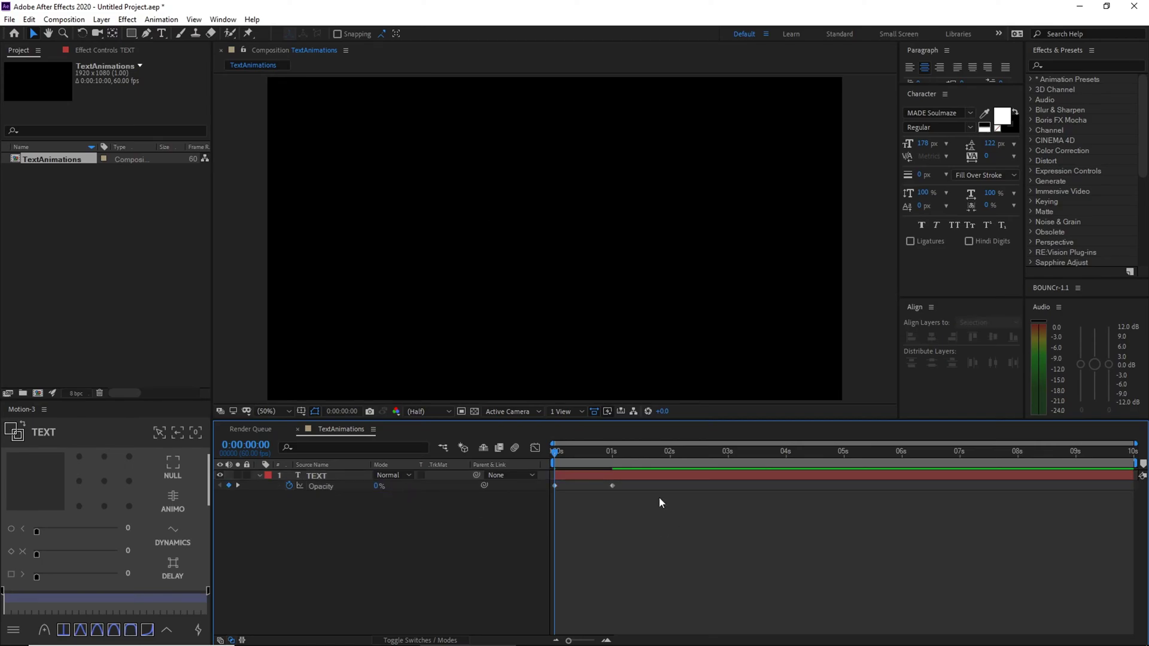
- Preview the fade and drag the end Opacity keyframe to about 2.5 seconds
key("space")
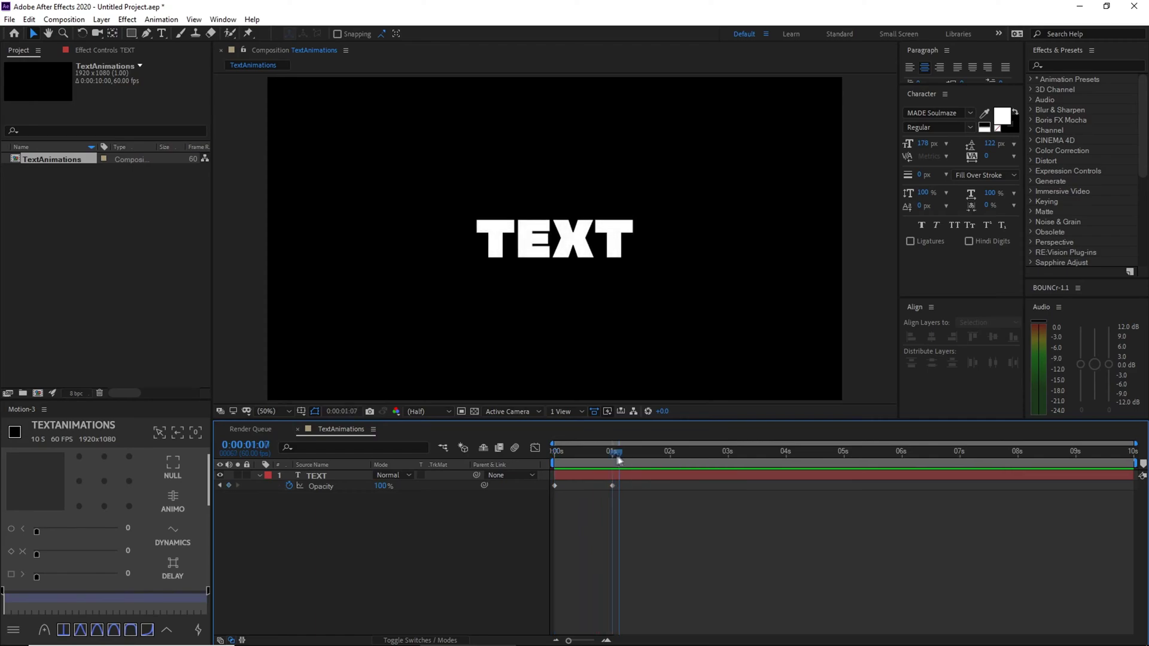
left_click_drag(617, 456, 710, 539)
left_click(726, 569)
left_click(698, 466)
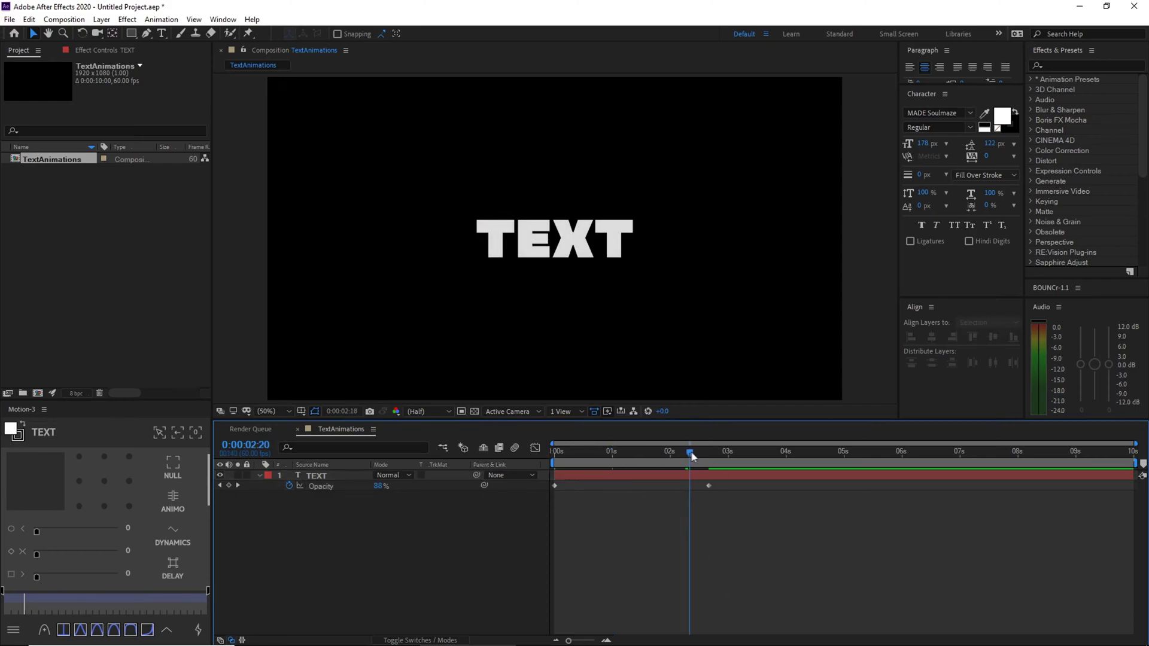
left_click_drag(709, 486, 703, 486)
left_click(705, 526)
key("Home")
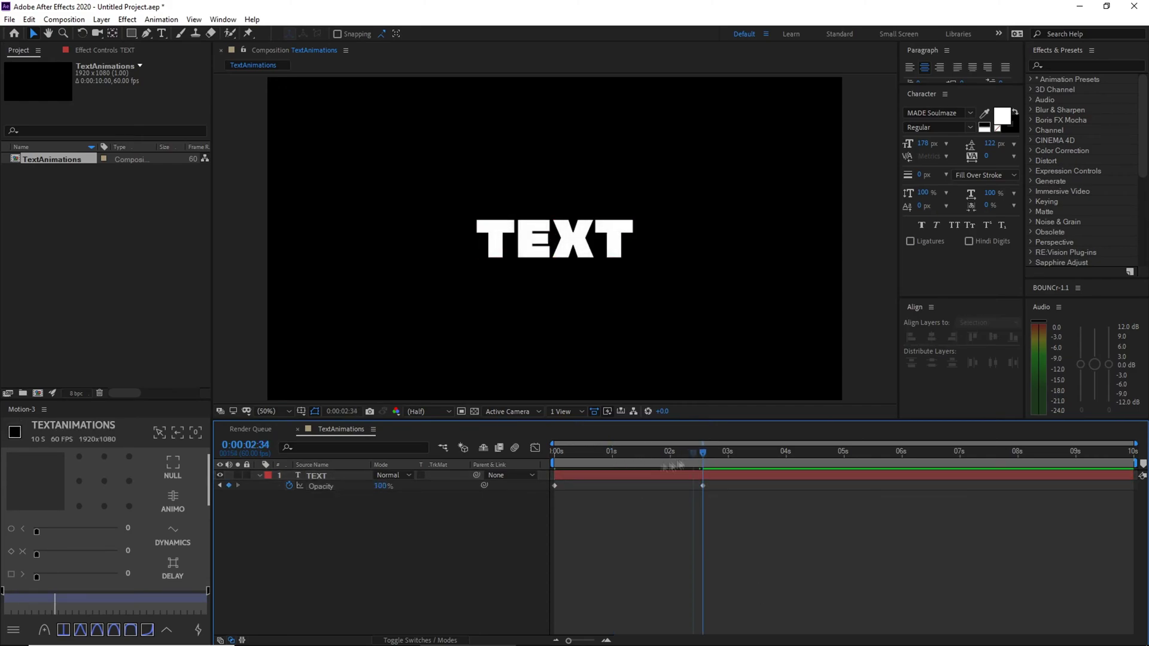
key("space")
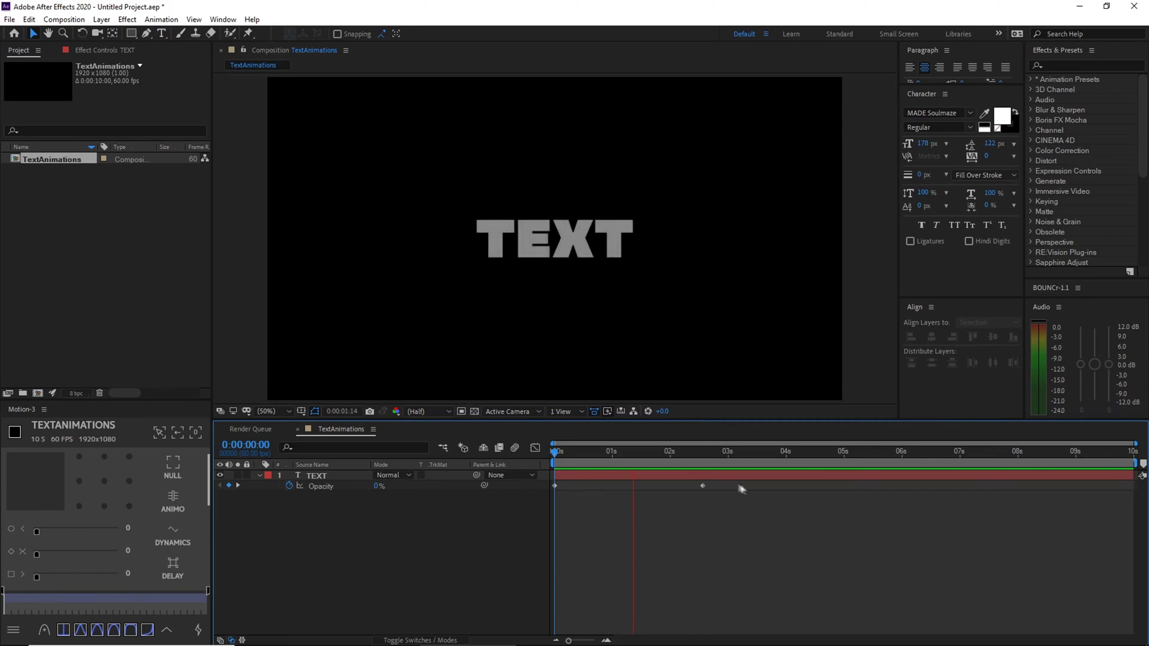
key("space")
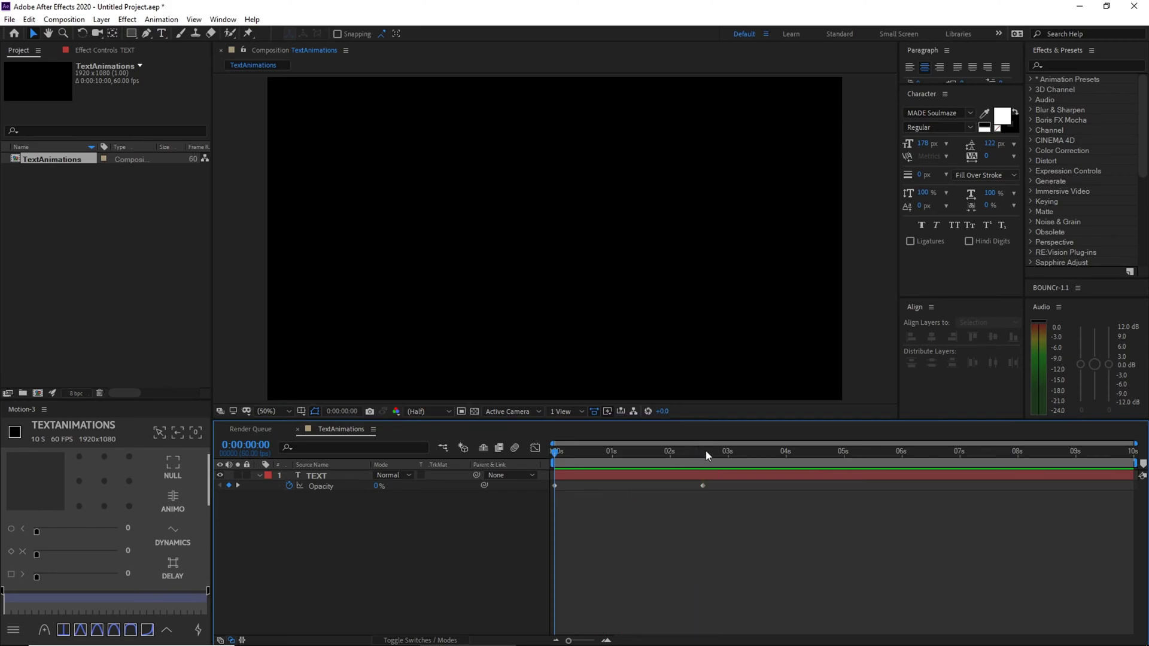
- Move the end Opacity keyframe back to exactly one second and return to the start
left_click_drag(697, 453, 613, 496)
left_click(622, 453)
left_click_drag(621, 455, 612, 455)
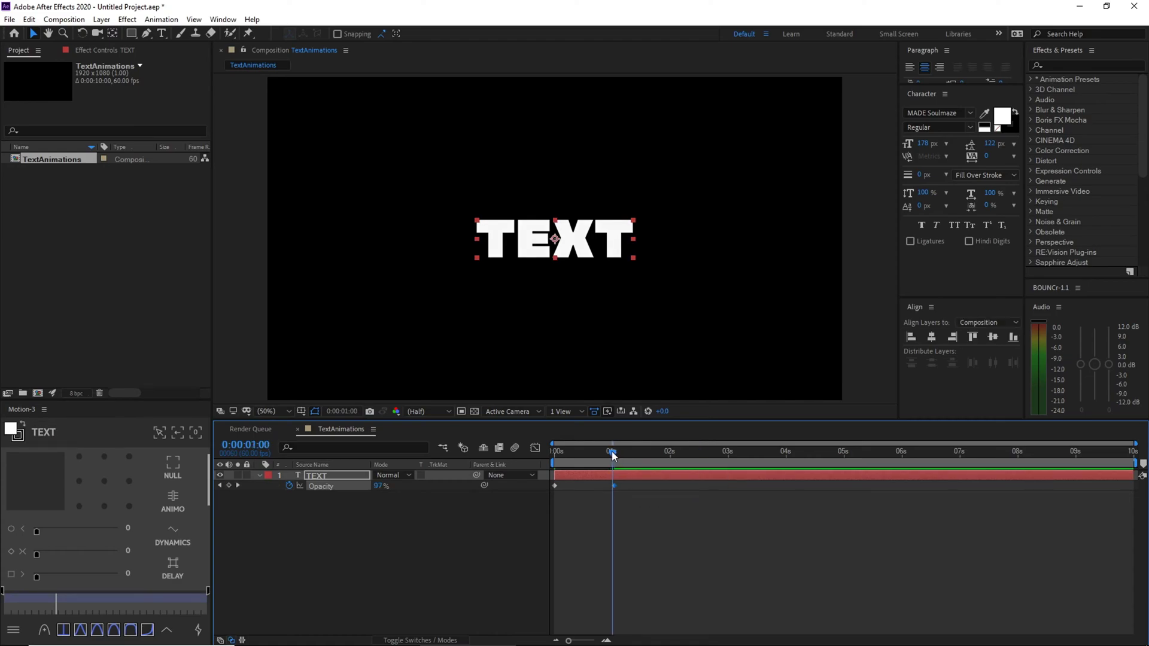
left_click(617, 486)
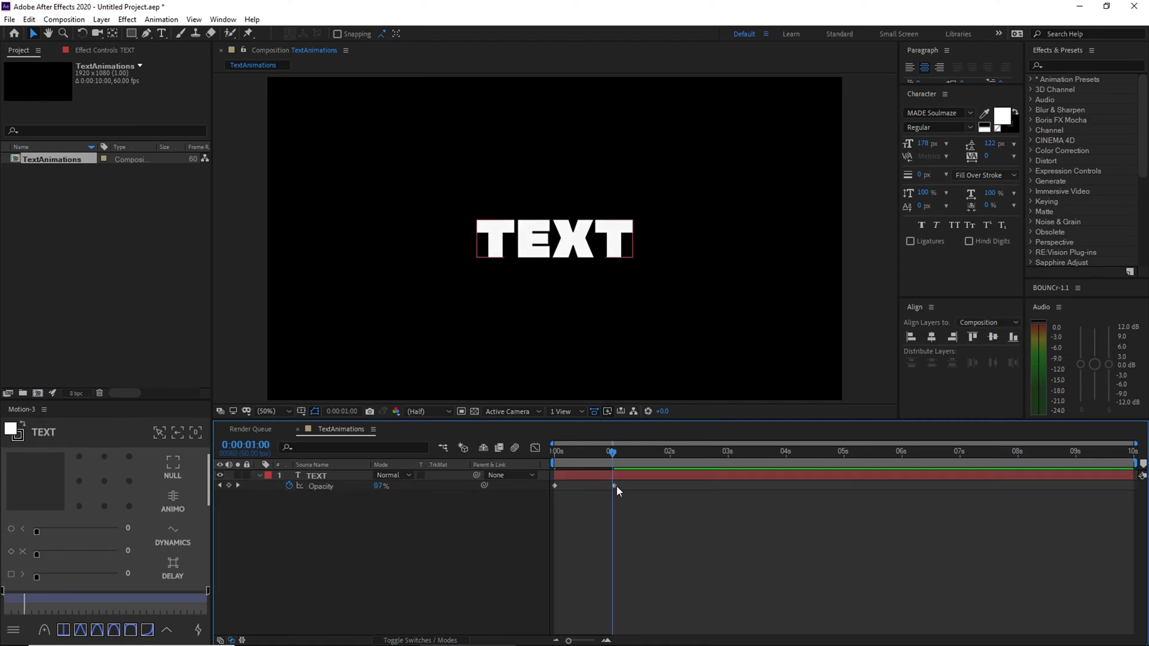
left_click(613, 486)
left_click(608, 495)
key("Home")
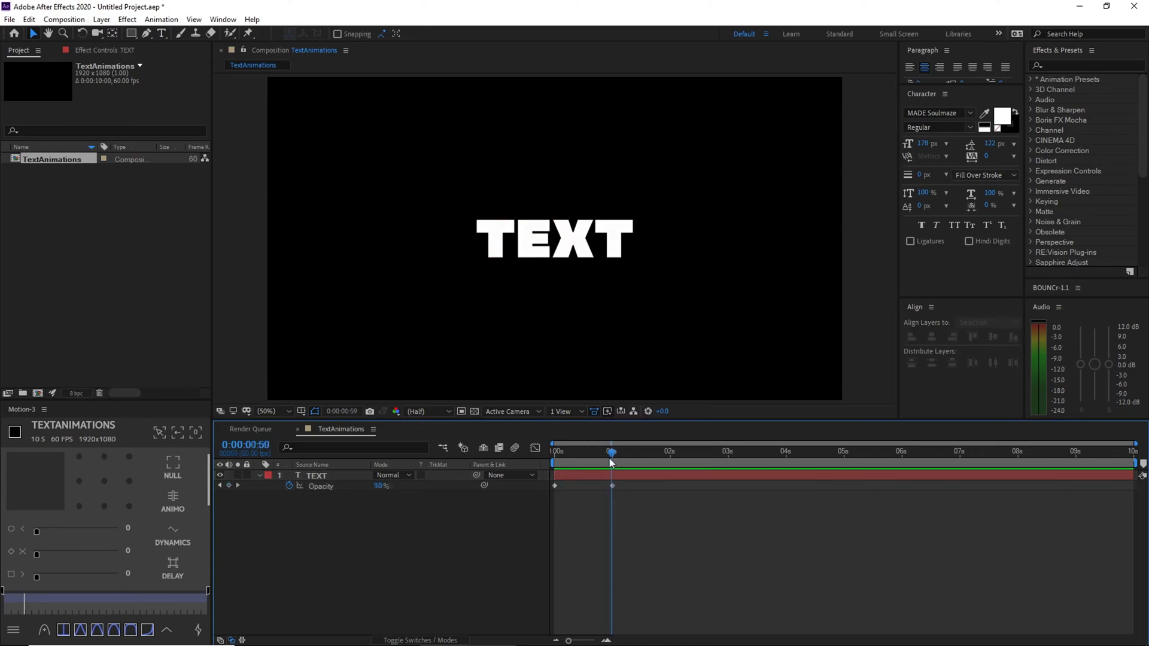
- Move the POP layer's anchor point to the centre of the word with the Pan Behind tool
key("space")
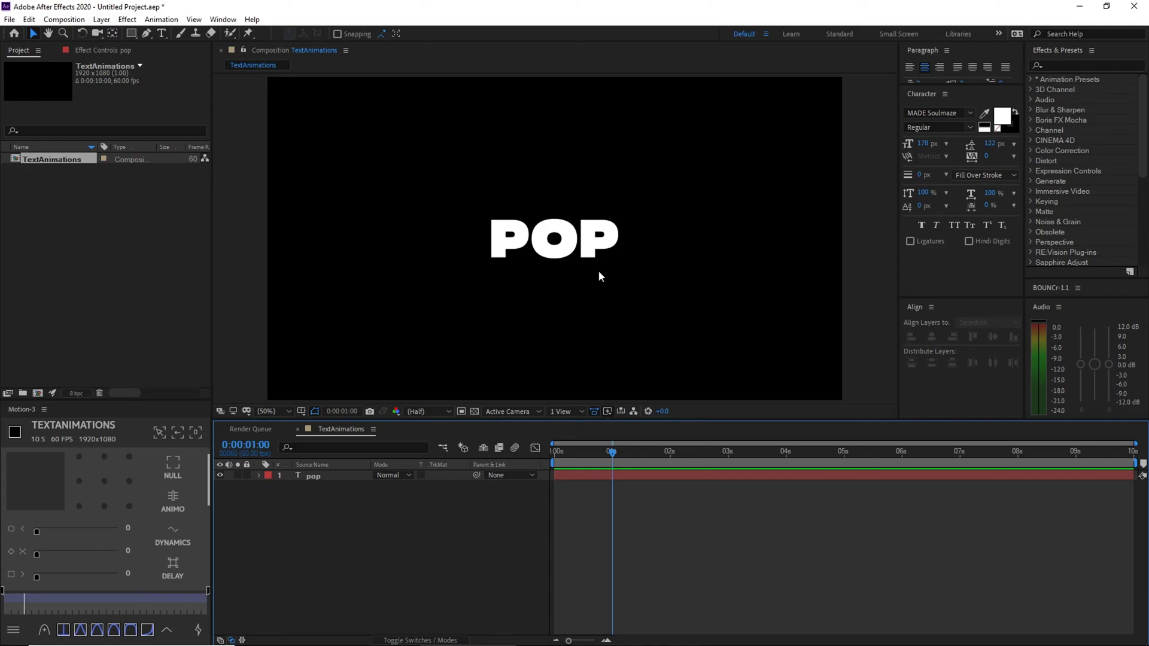
left_click(612, 239)
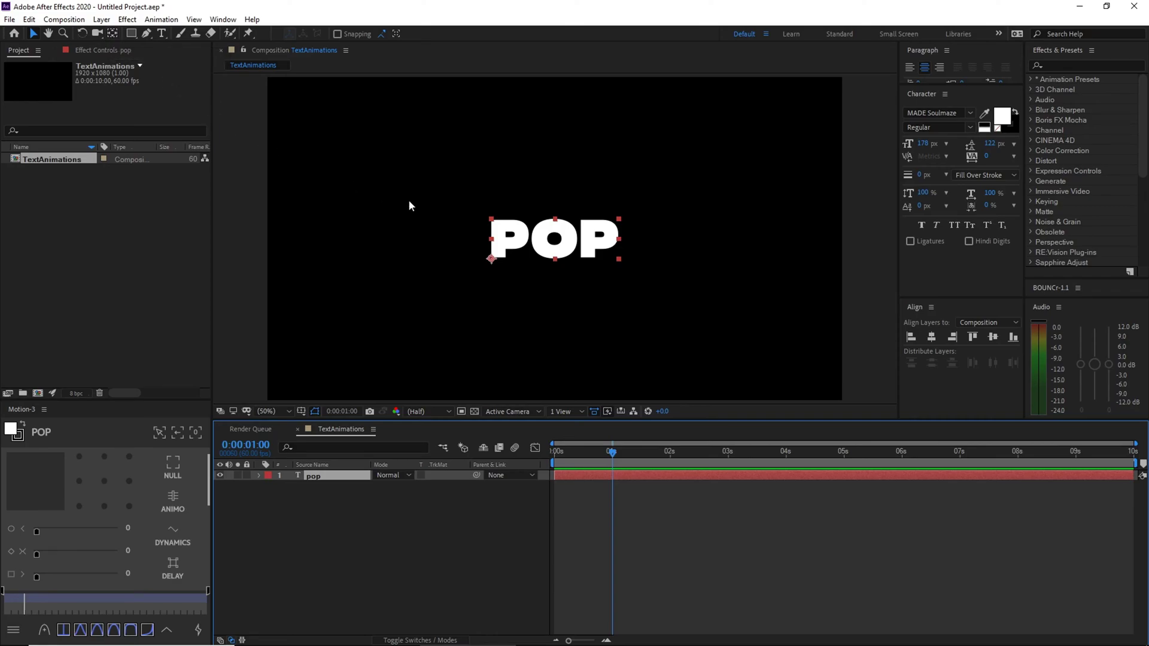
key("y")
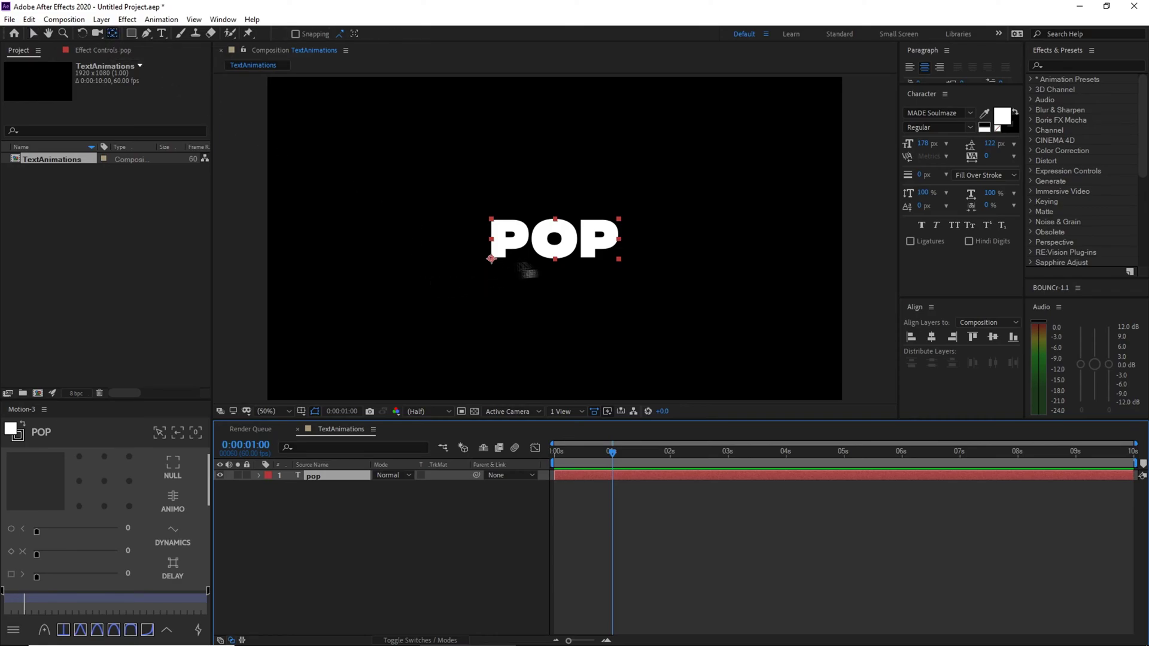
left_click_drag(492, 259, 554, 238)
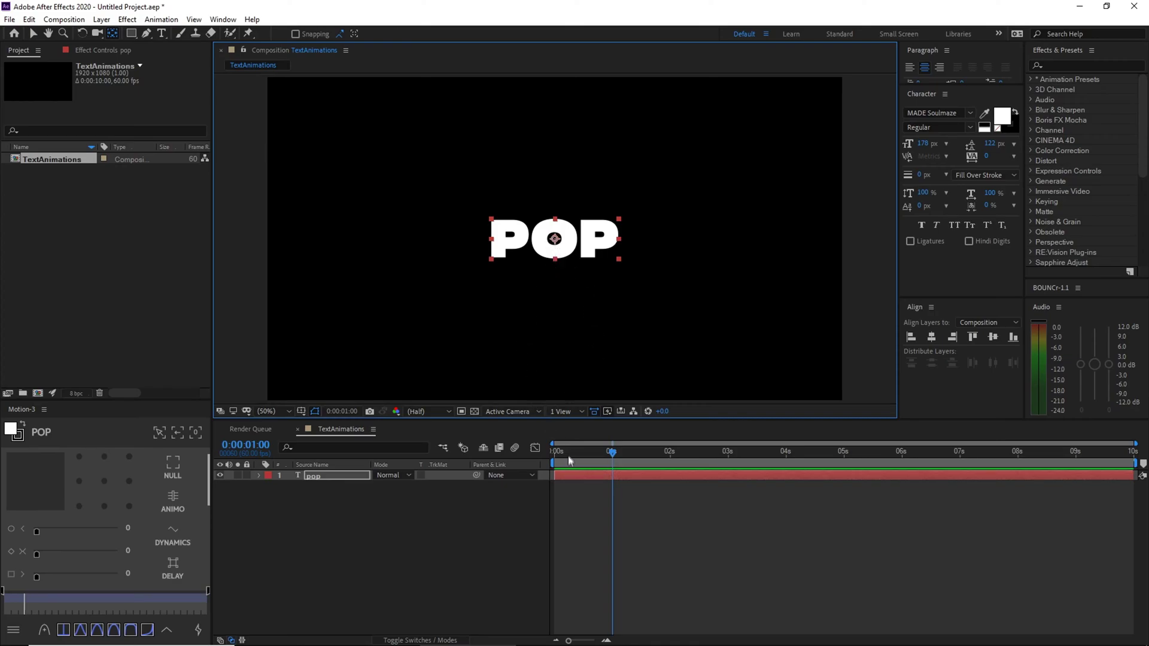
key("v")
left_click(358, 472)
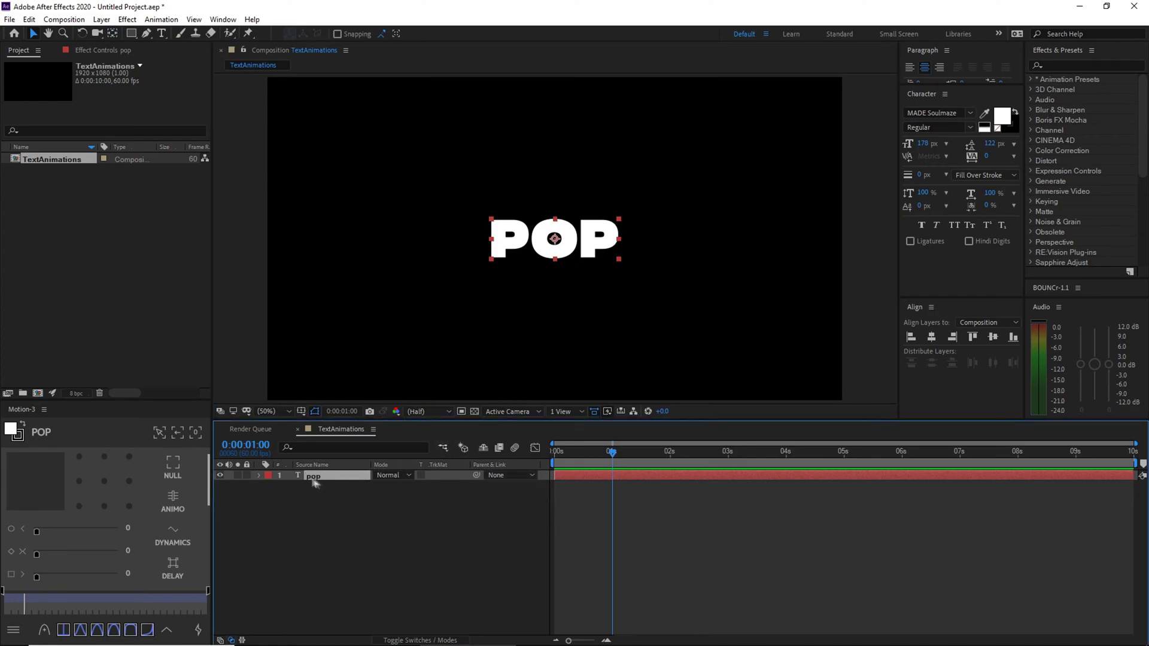
- Keyframe POP's Scale at 100% at 1 s and 0% at 0 s, then preview it
key("s")
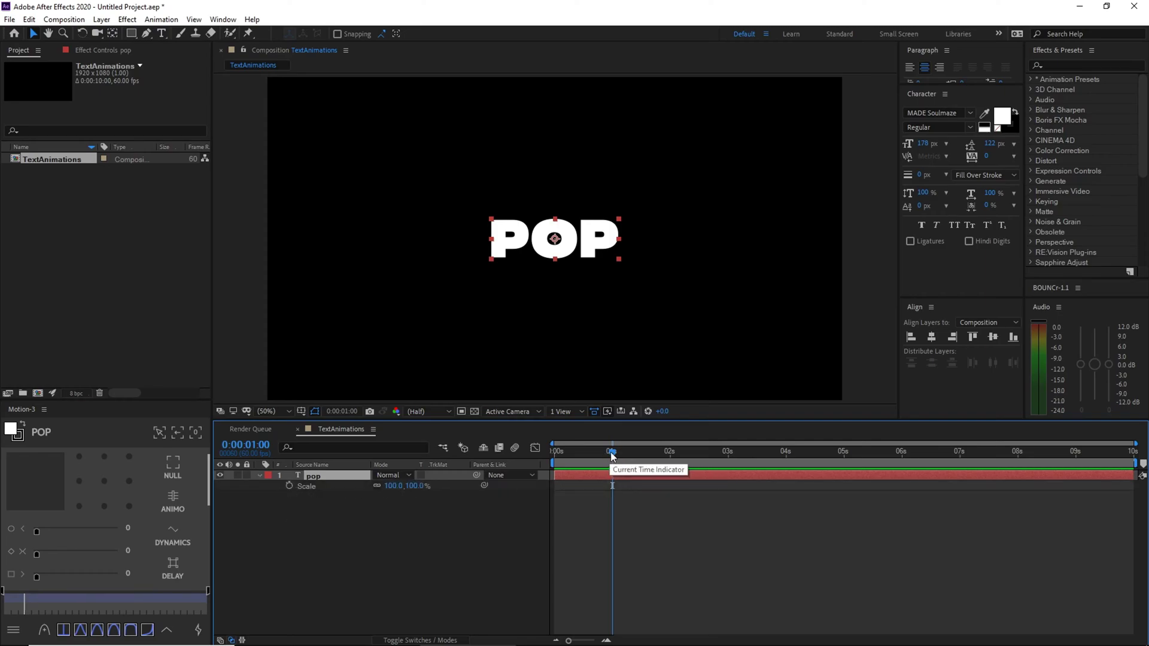
left_click(288, 486)
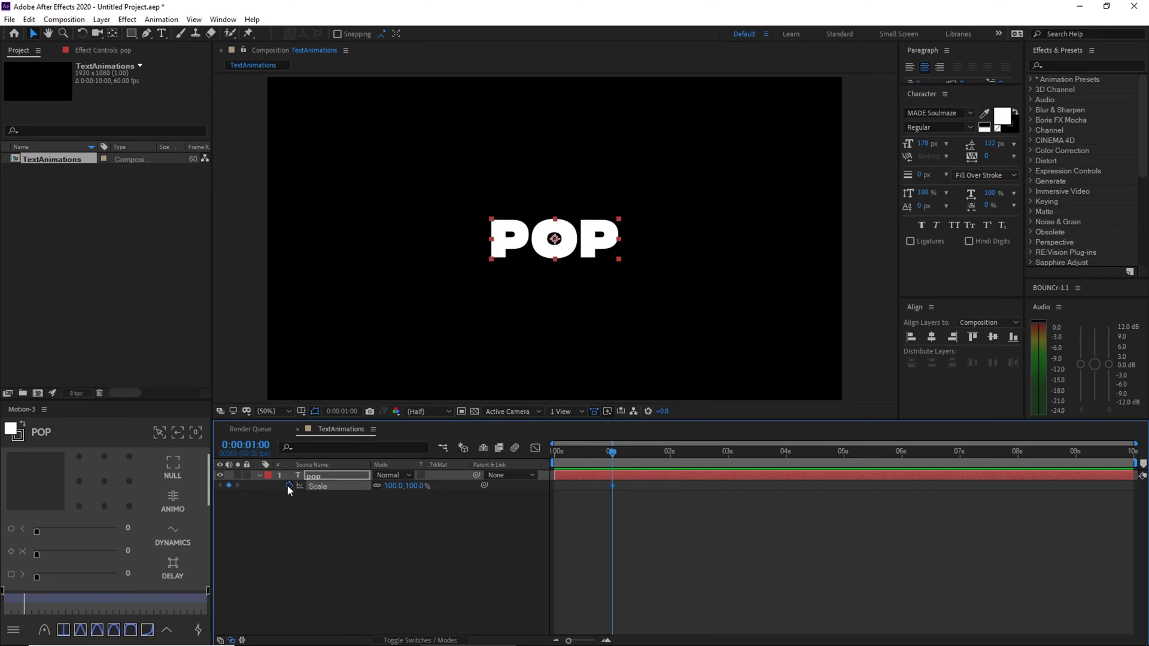
left_click_drag(615, 458, 480, 498)
left_click(394, 486)
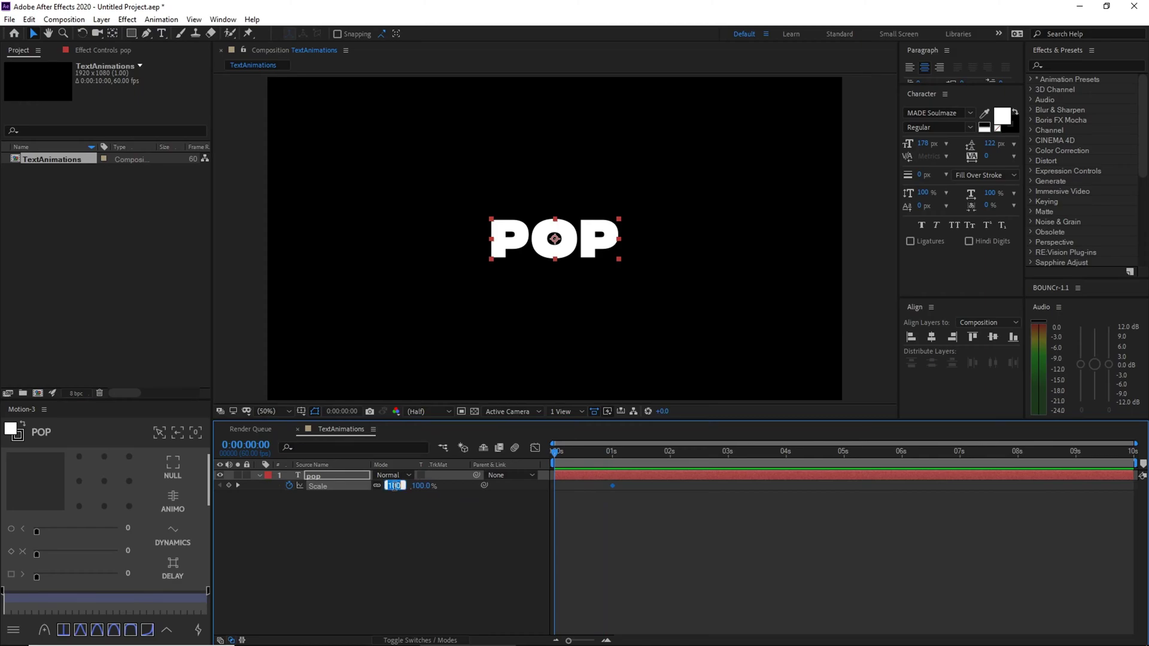
type("0")
key("Return")
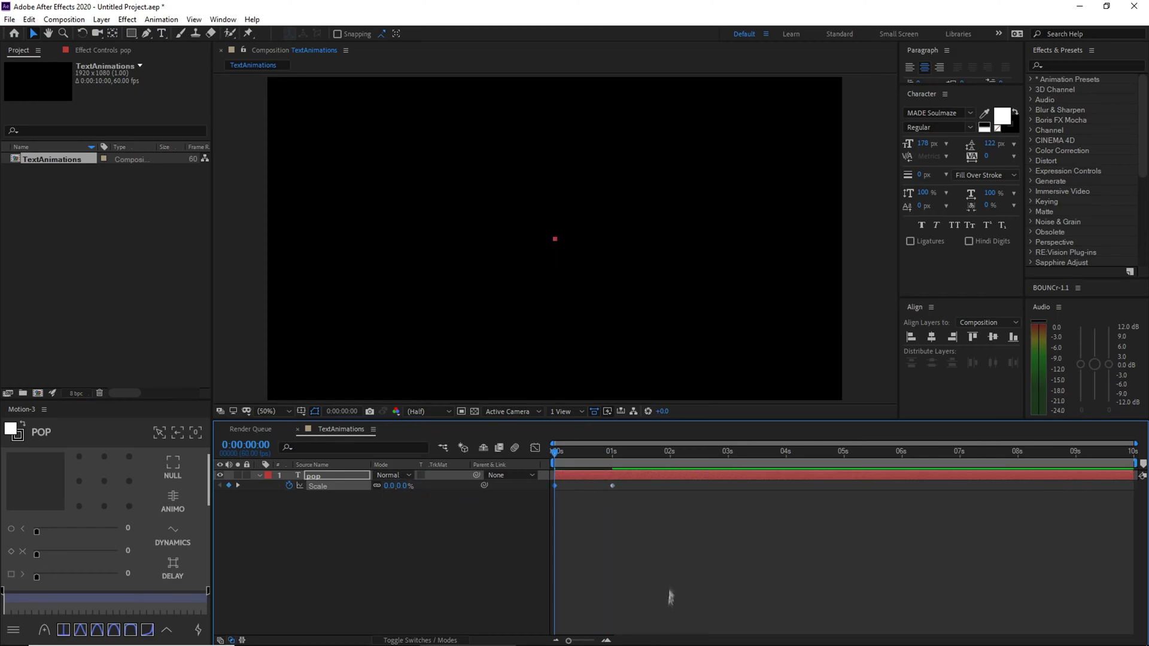
left_click(634, 550)
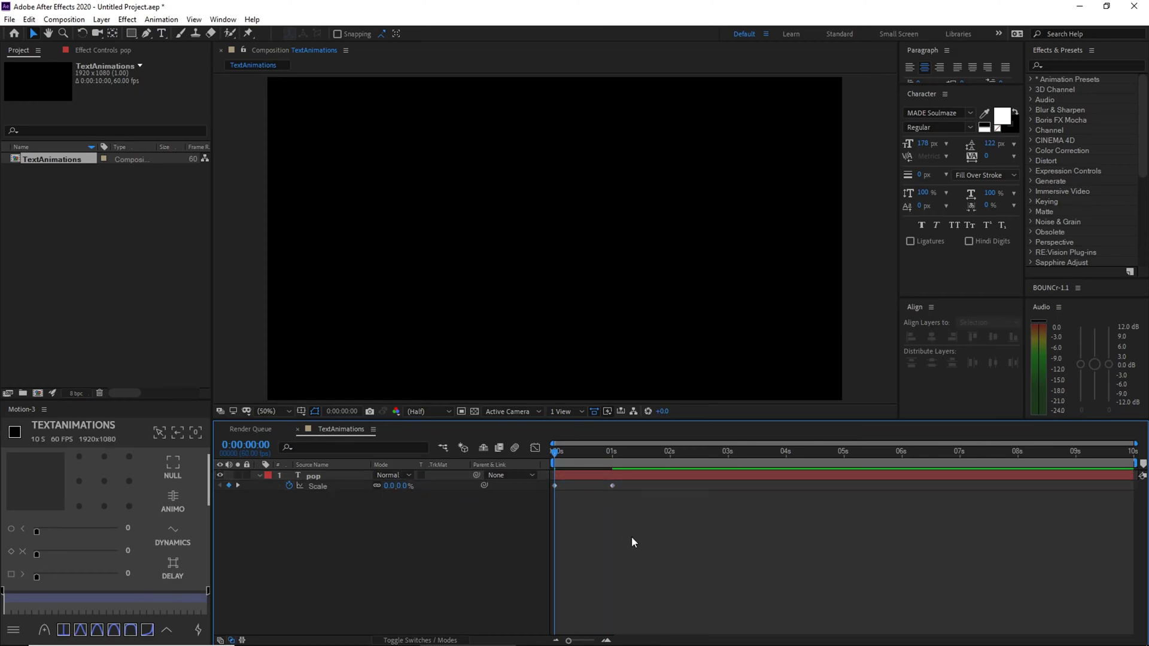
key("space")
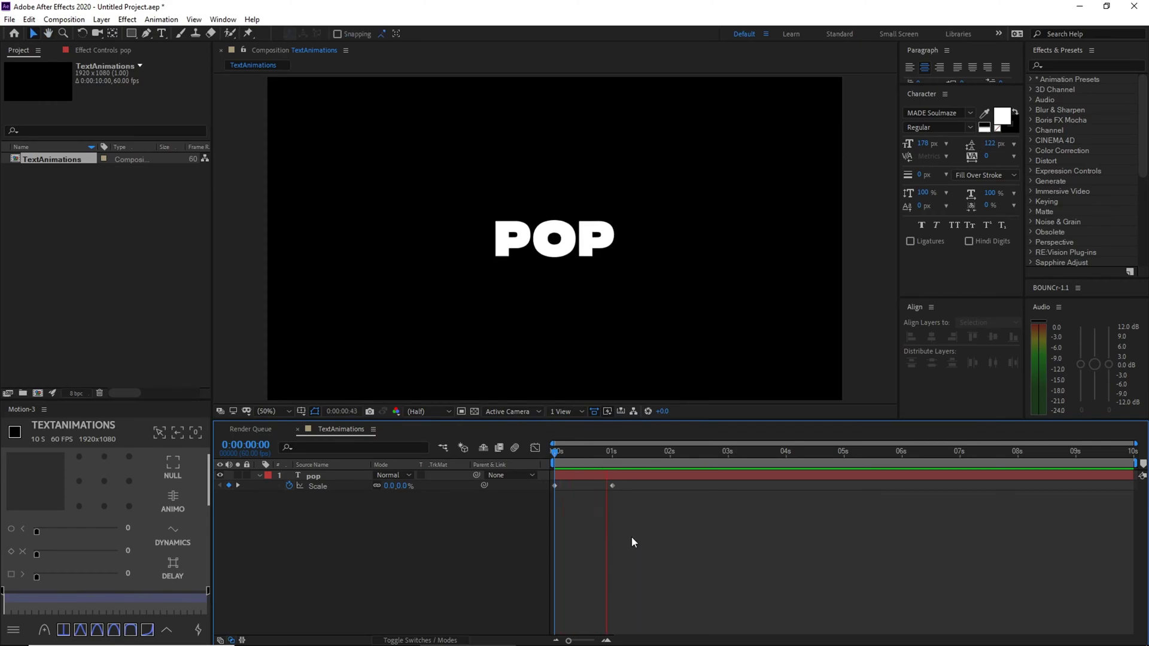
left_click_drag(616, 458, 611, 459)
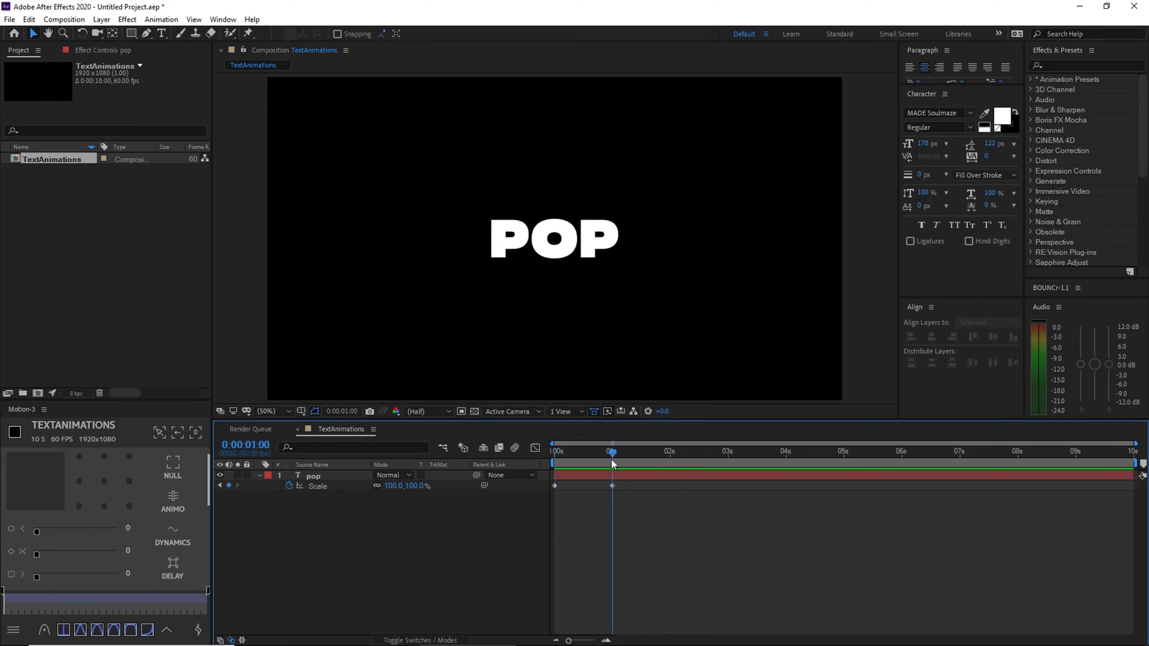
left_click(598, 476)
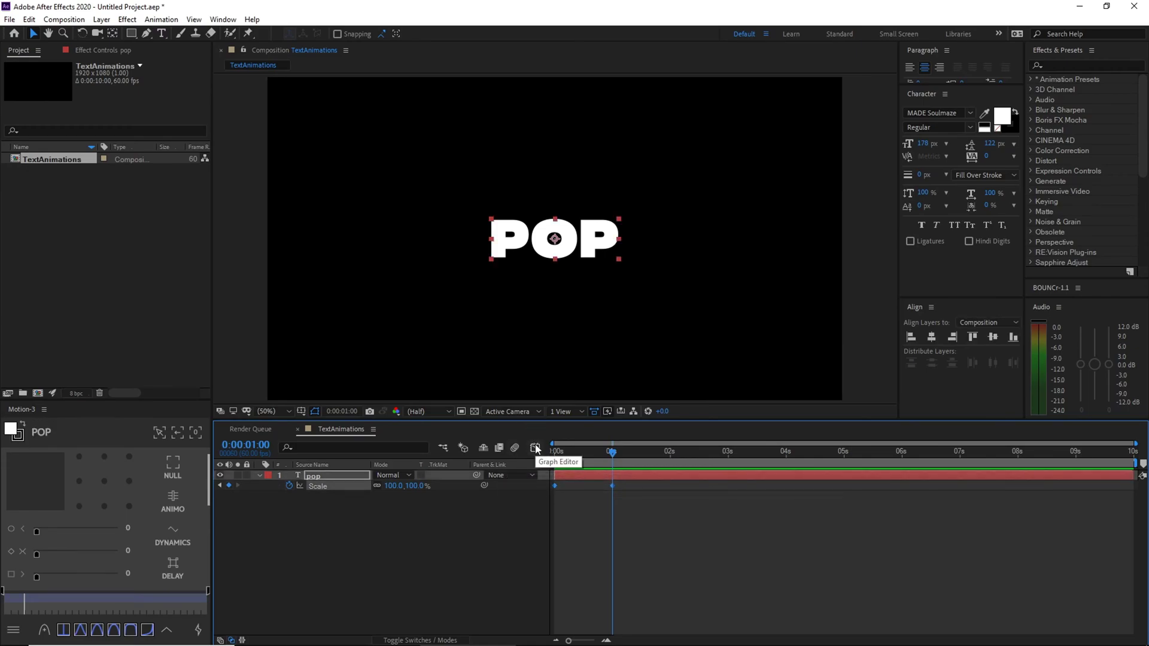
- Show POP's Scale speed graph in the Graph Editor and select both Scale keyframes
left_click(535, 449)
left_click(535, 448)
left_click_drag(678, 532, 510, 464)
left_click(536, 449)
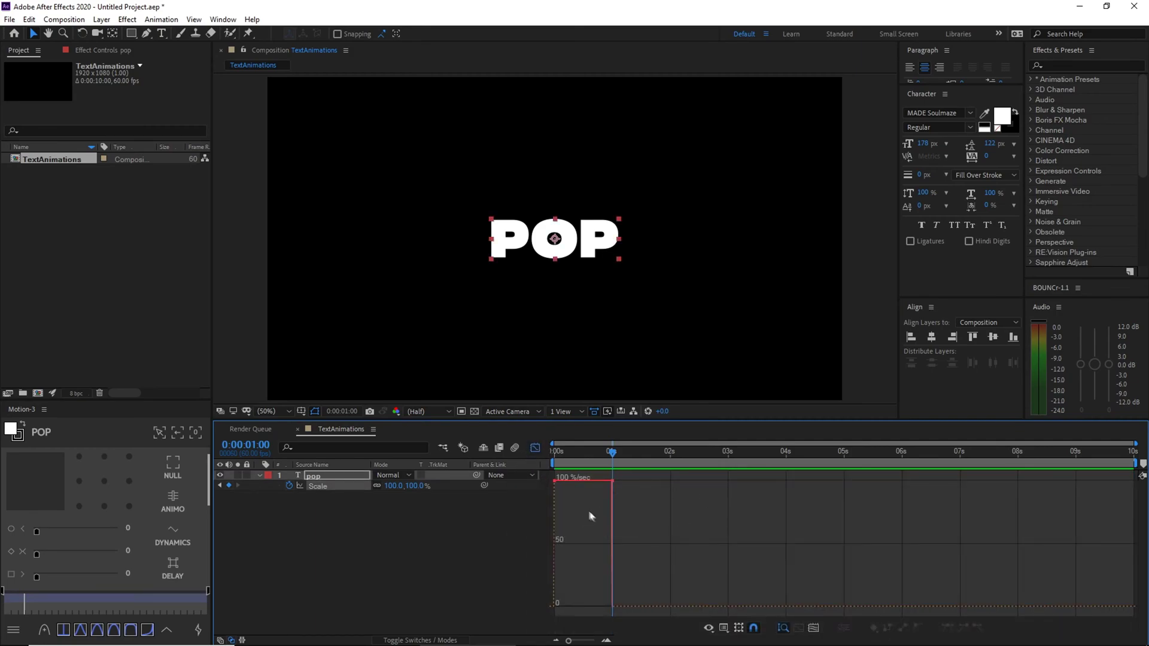
left_click(608, 482)
left_click(647, 497)
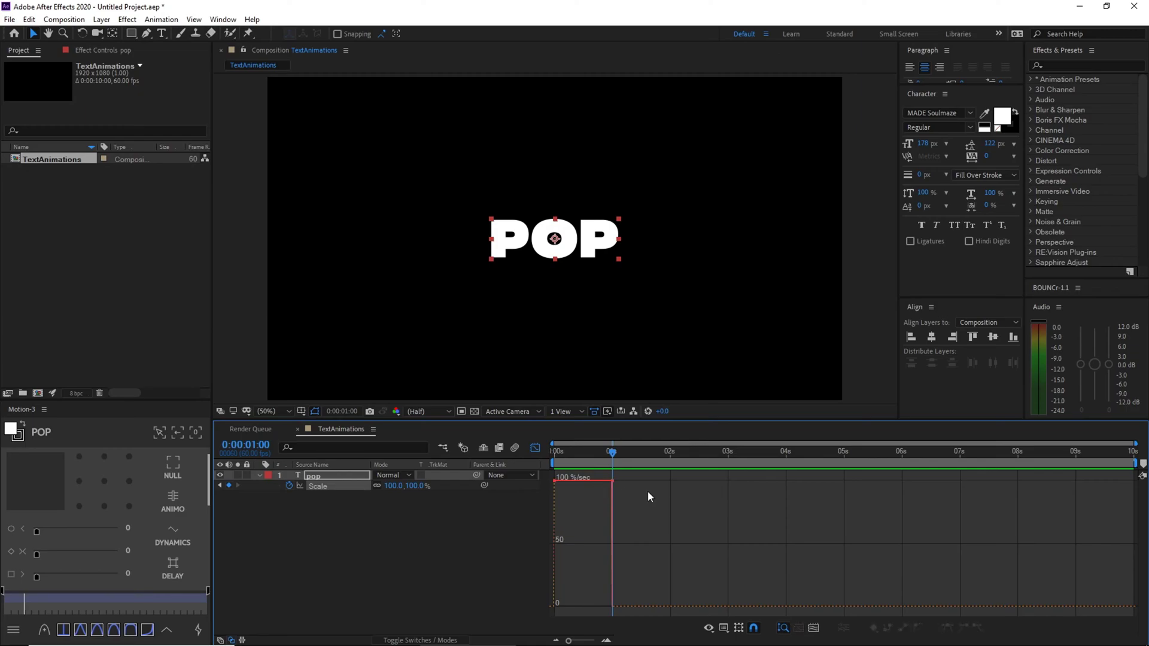
left_click(589, 482)
- Drag the end and start keyframe speeds down to ease the scale in and out
left_click_drag(609, 484, 605, 608)
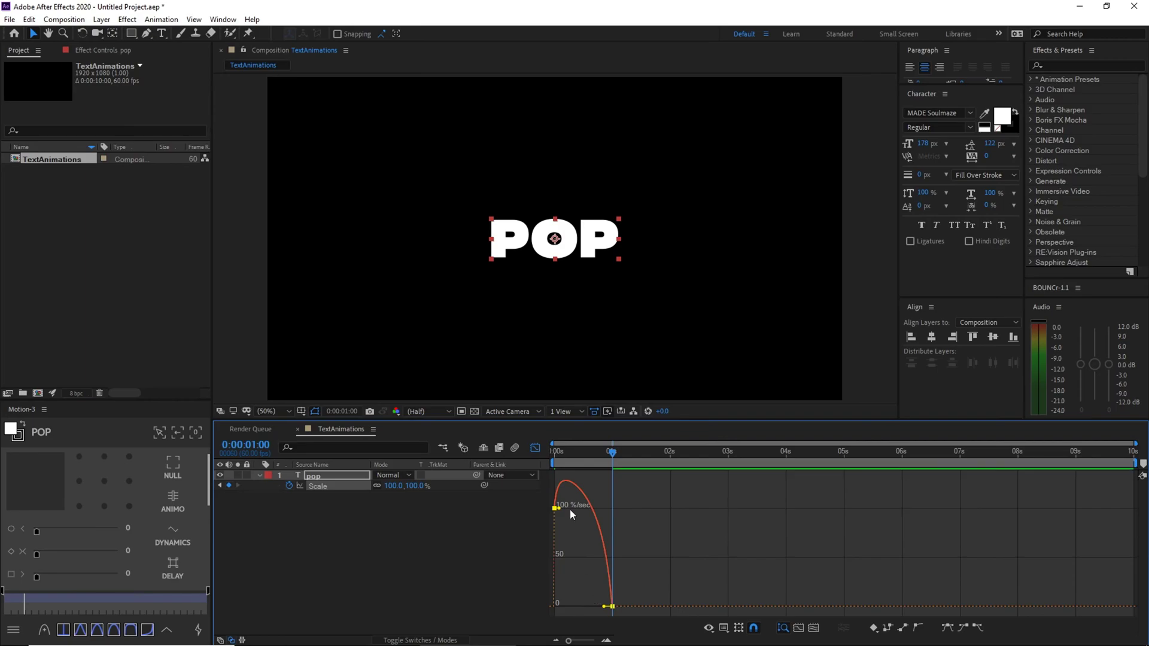
left_click_drag(560, 512, 581, 608)
left_click(622, 541)
- Return to the layer bar view and preview the eased POP scale-in, scrubbing through it
left_click_drag(609, 452, 555, 452)
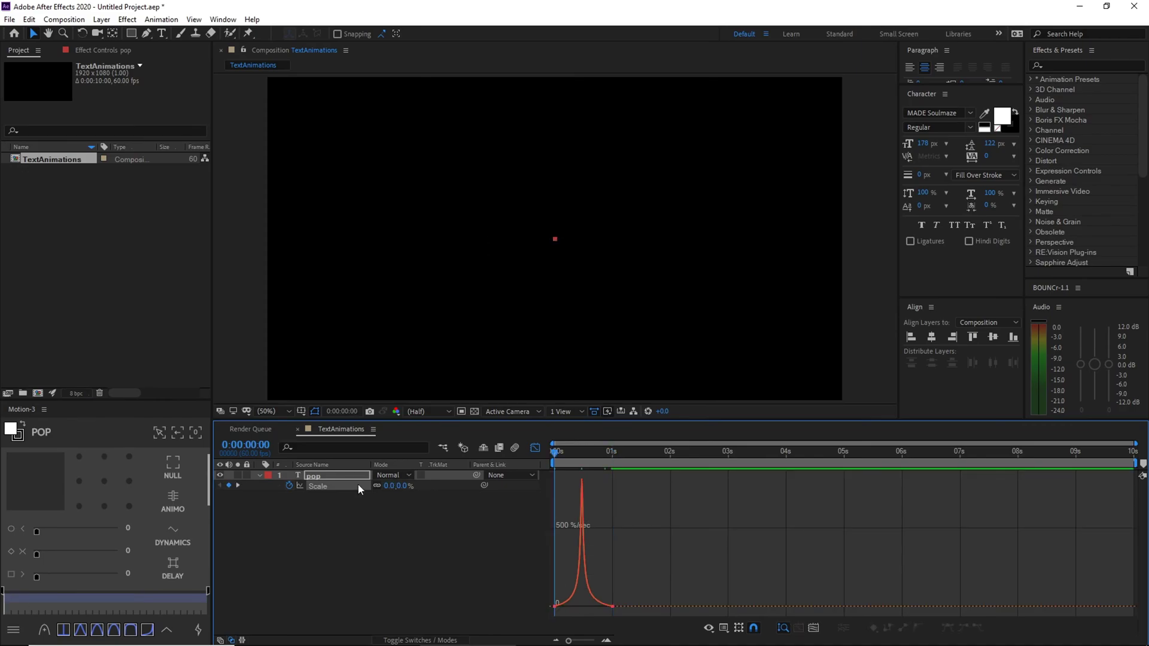
key("shift+F3")
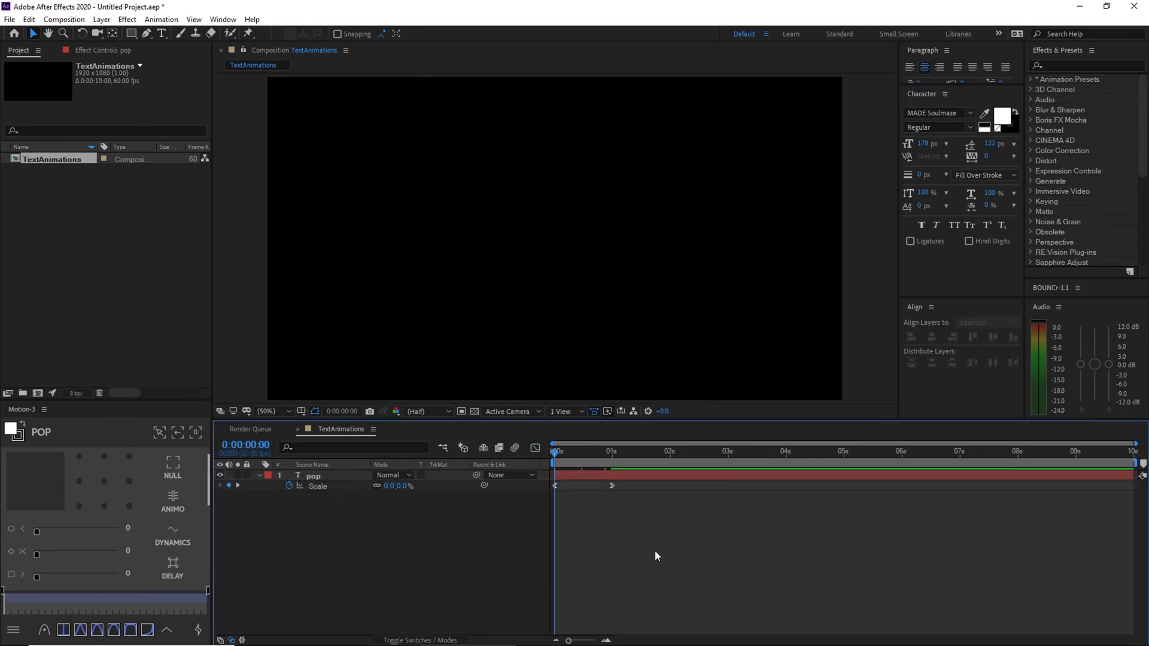
key("space")
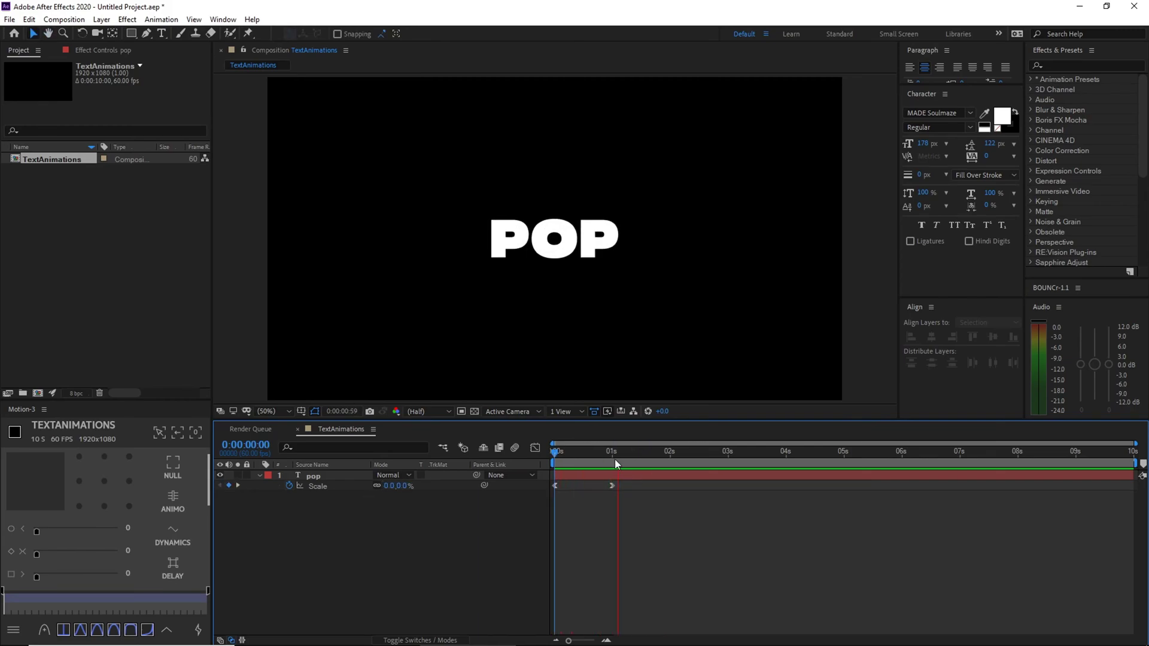
key("space")
key("space")
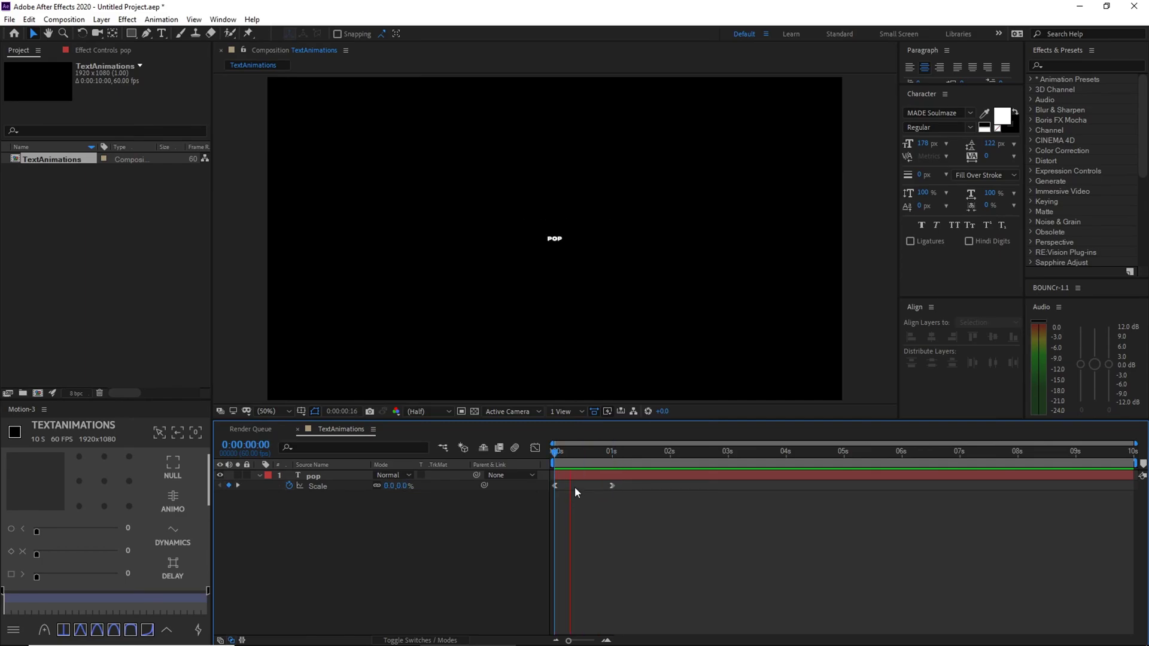
left_click_drag(612, 453, 537, 472)
key("space")
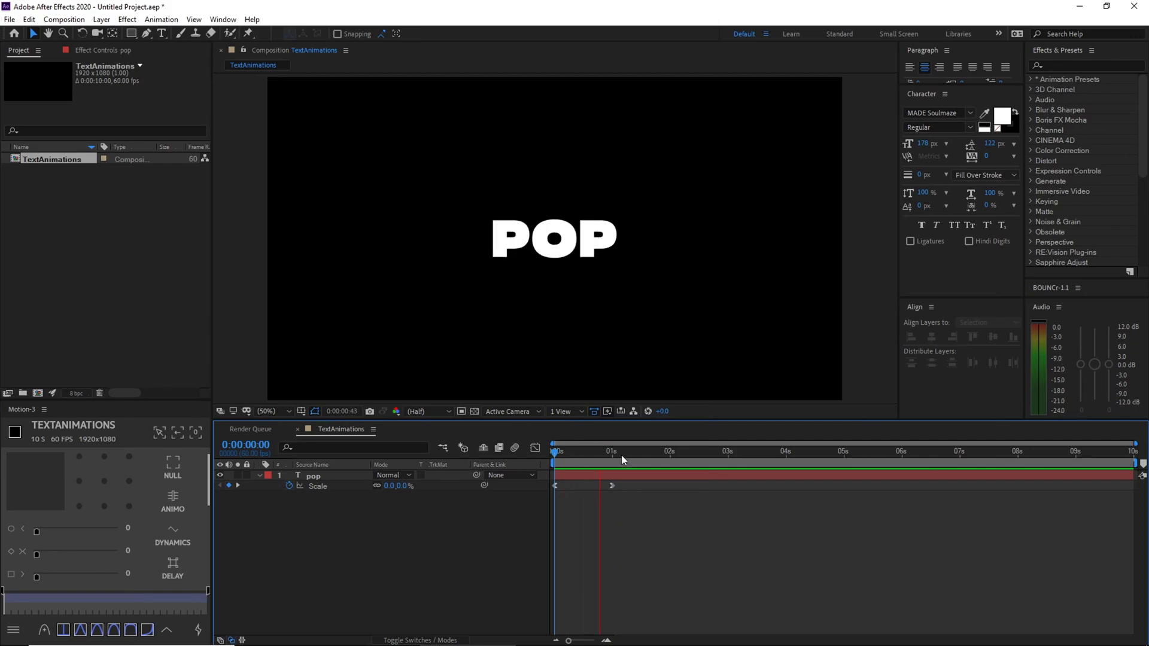
left_click(621, 455)
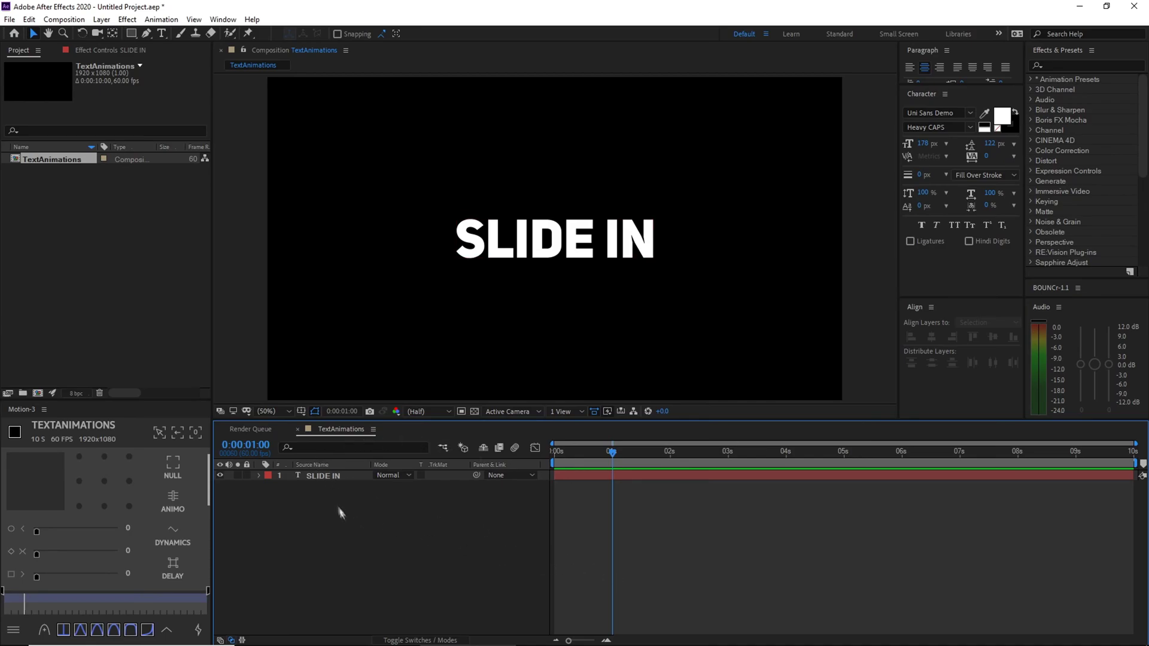
- Select the SLIDE IN layer and reveal its Position property with P
left_click(335, 477)
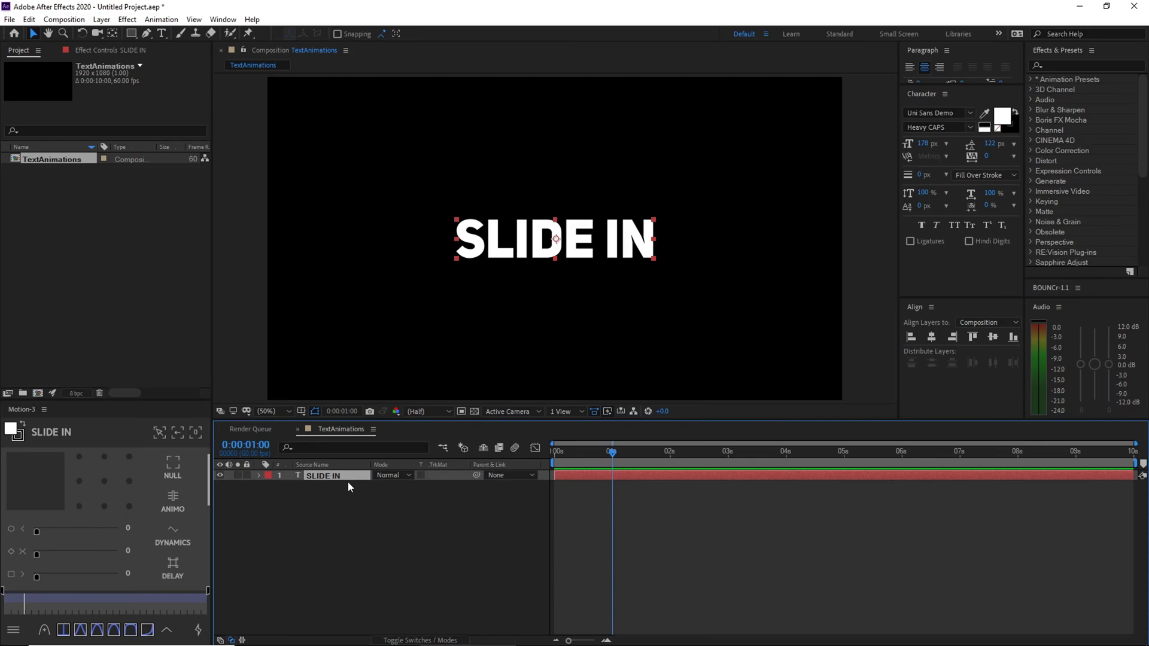
key("p")
- Keyframe SLIDE IN's Position at 1 s, then at 0 s push it down to Y 1167.7
left_click(289, 486)
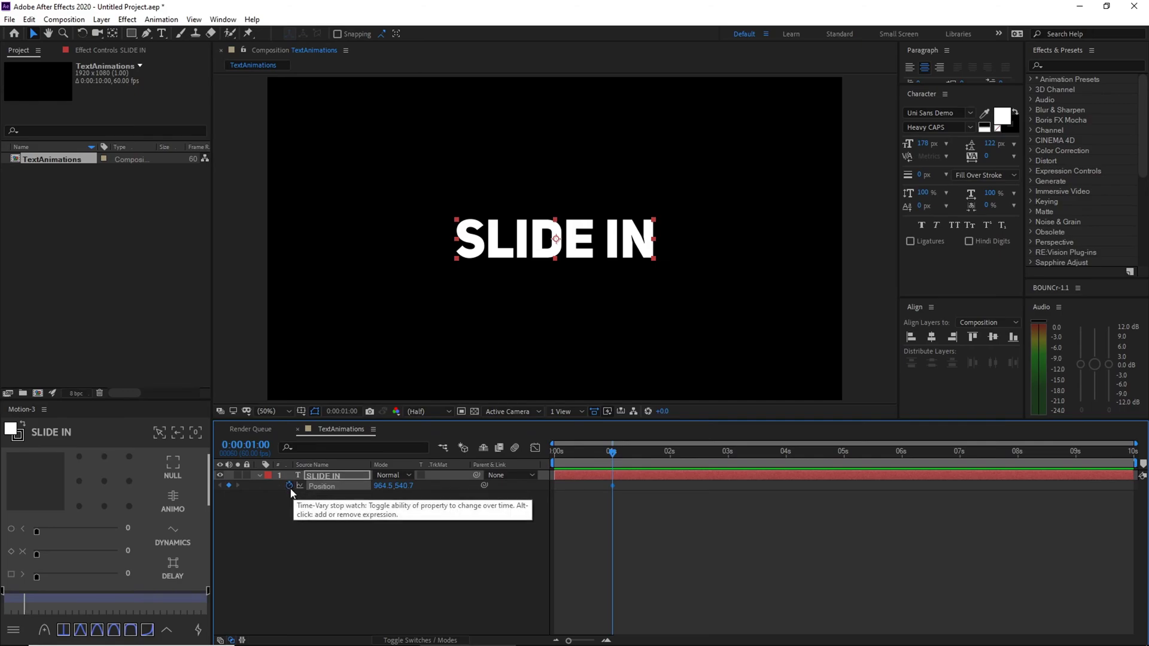
left_click_drag(614, 456, 556, 461)
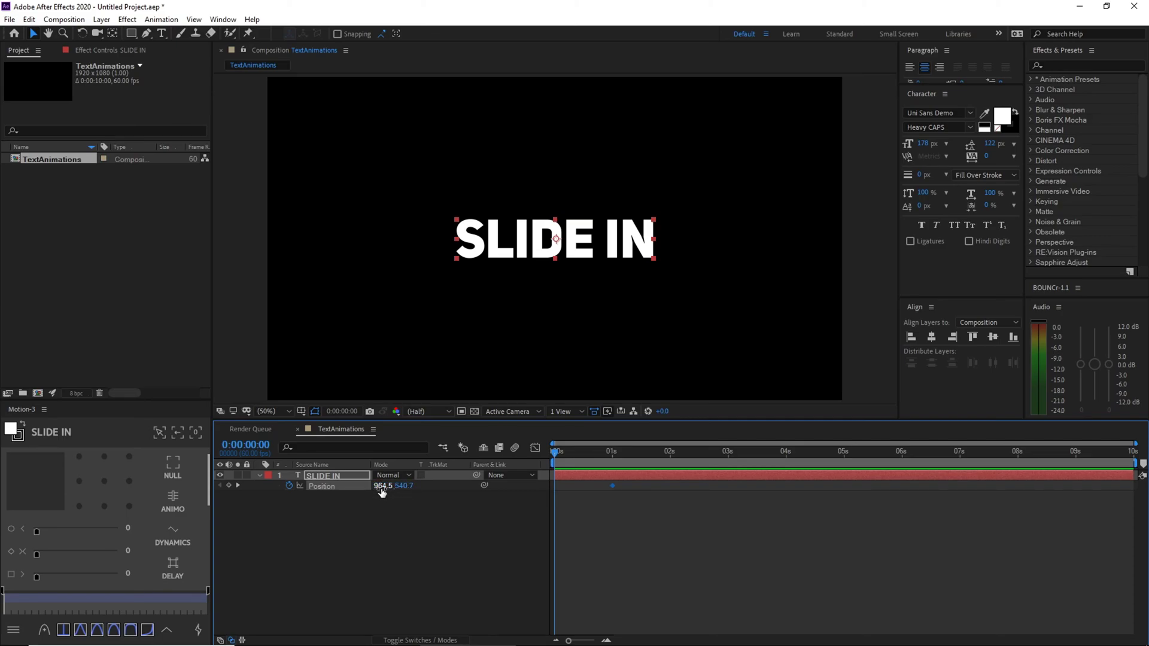
left_click_drag(397, 486, 744, 518)
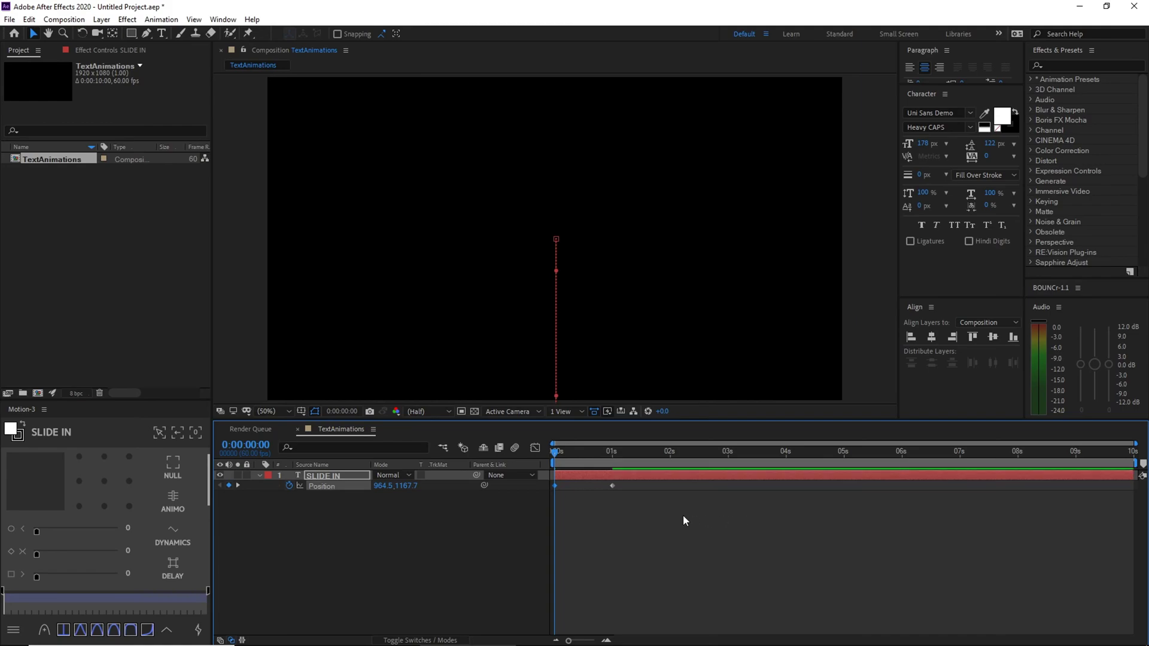
left_click(659, 512)
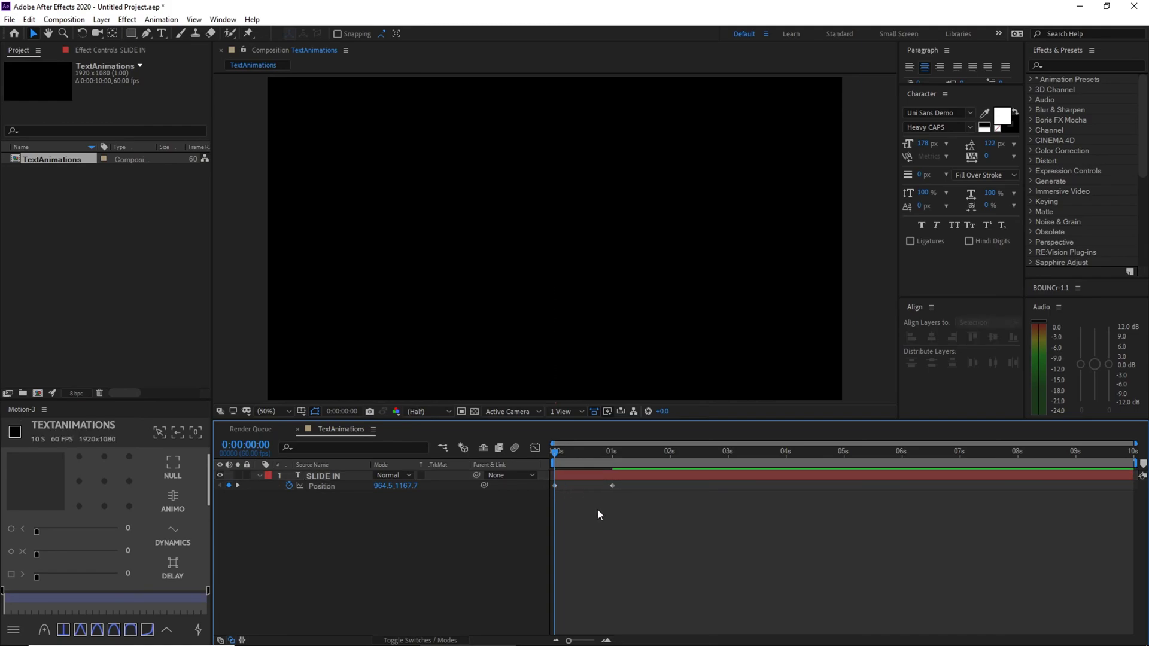
- Preview the slide-up and marquee-select both Position keyframes
key("space")
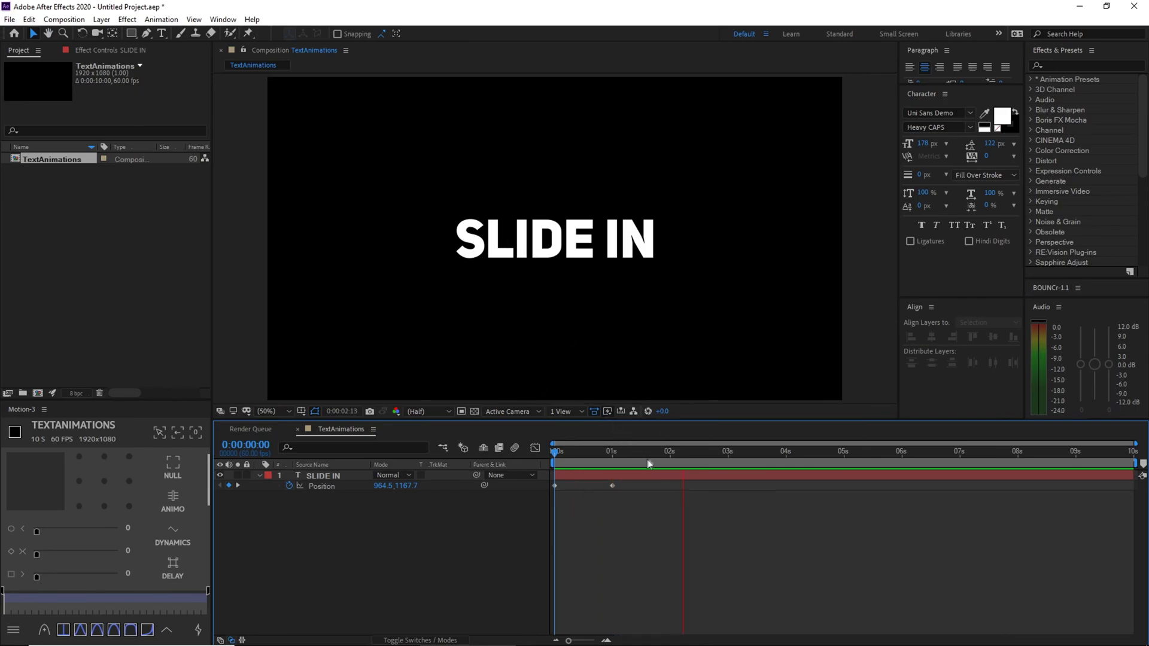
left_click(609, 453)
left_click_drag(632, 503, 547, 483)
left_click(649, 515)
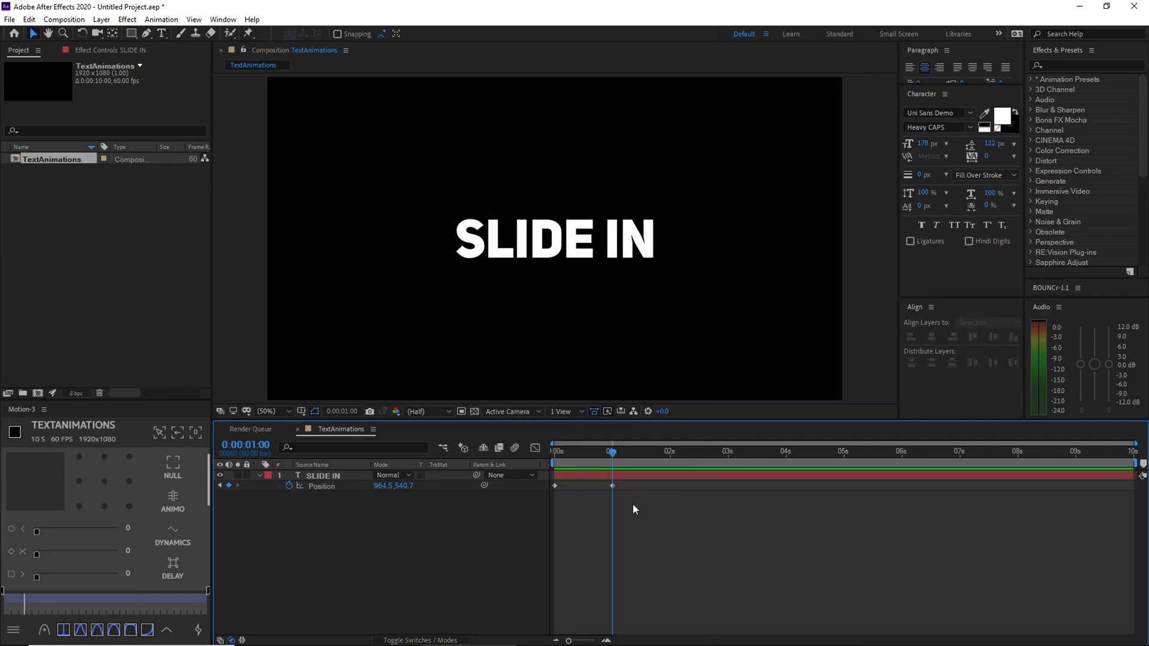
left_click_drag(631, 502, 541, 465)
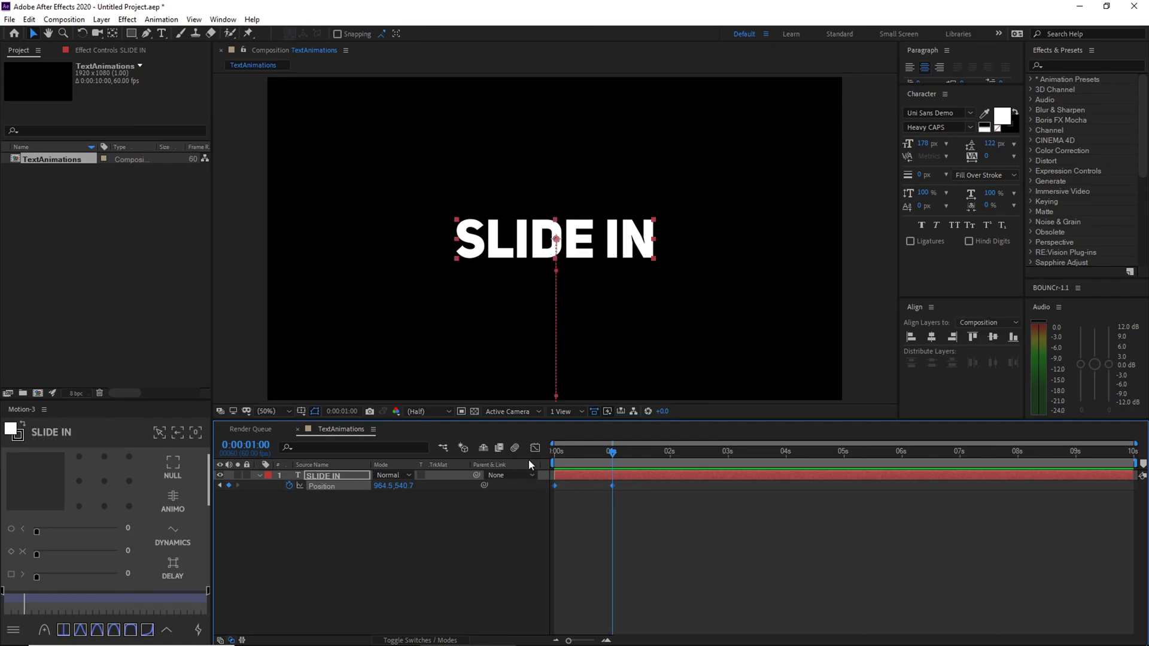
- In the speed graph, drag both SLIDE IN Position keyframes' speed handles to zero for strong ease in and out
left_click(533, 452)
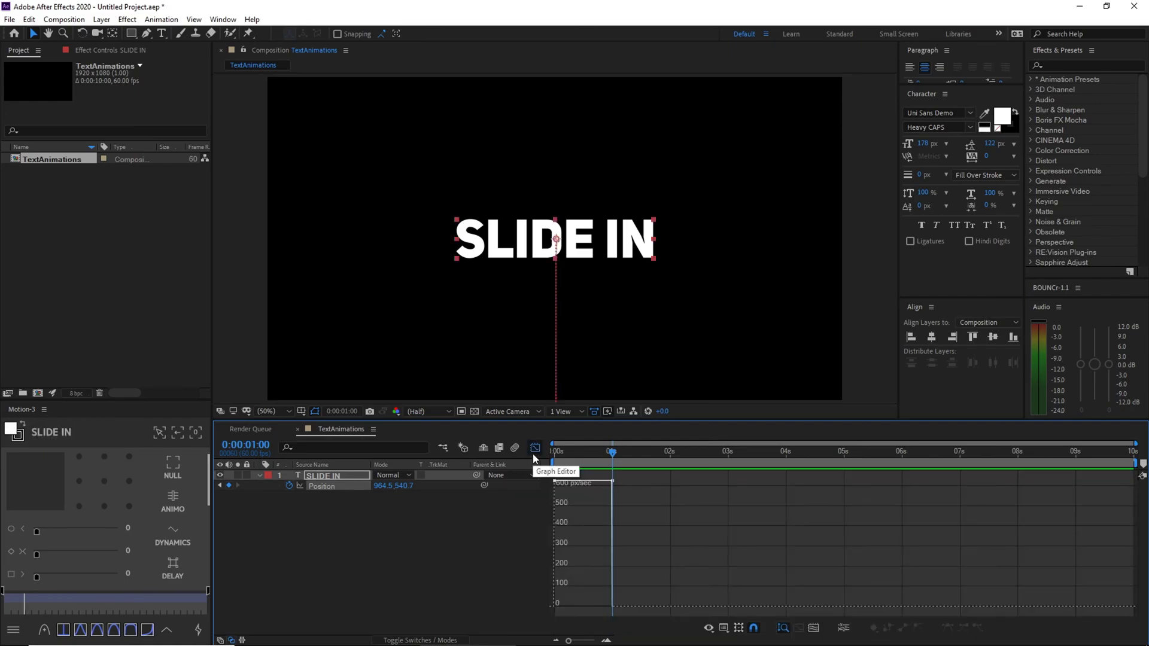
left_click(600, 482)
left_click_drag(609, 484, 603, 607)
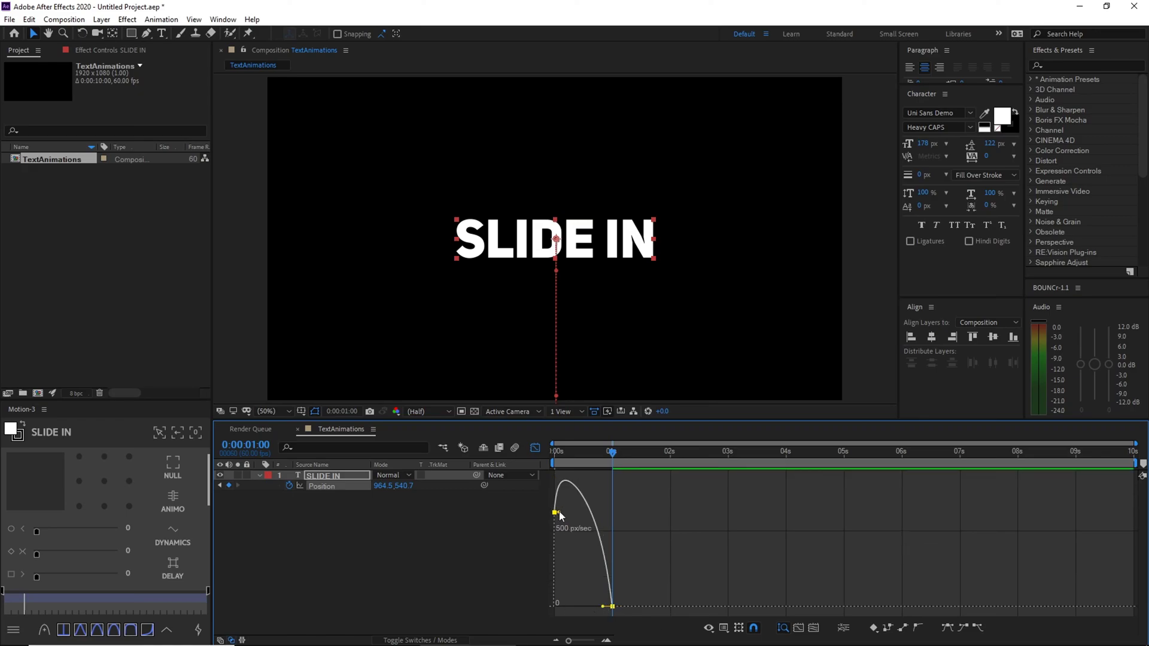
left_click_drag(557, 513, 587, 608)
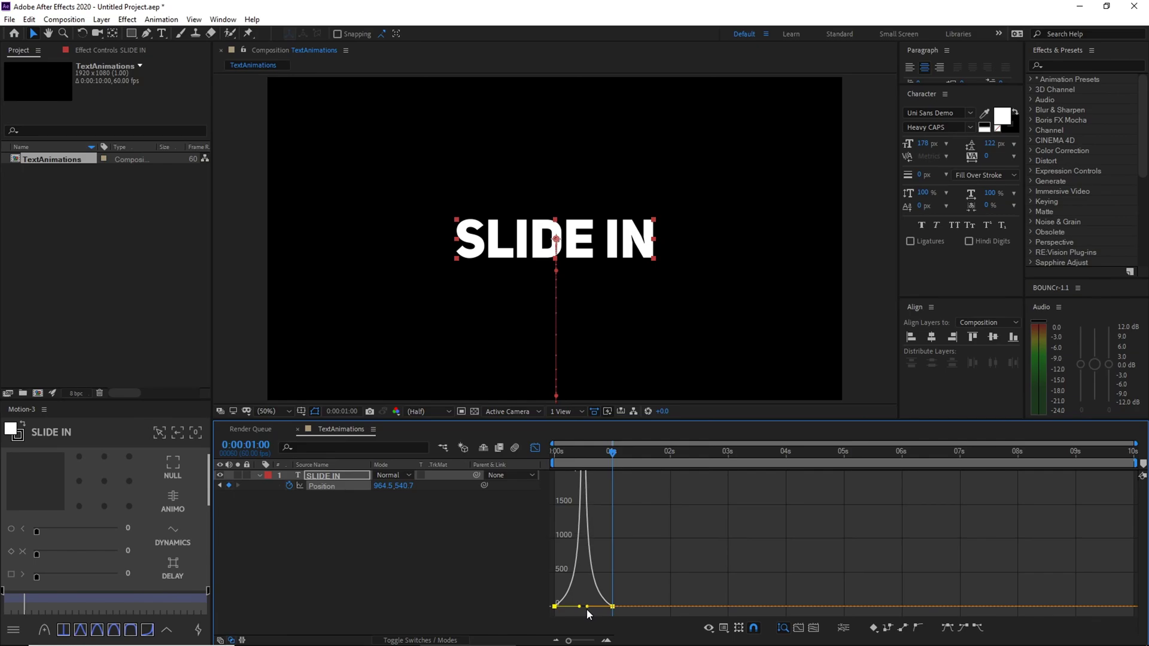
left_click(648, 529)
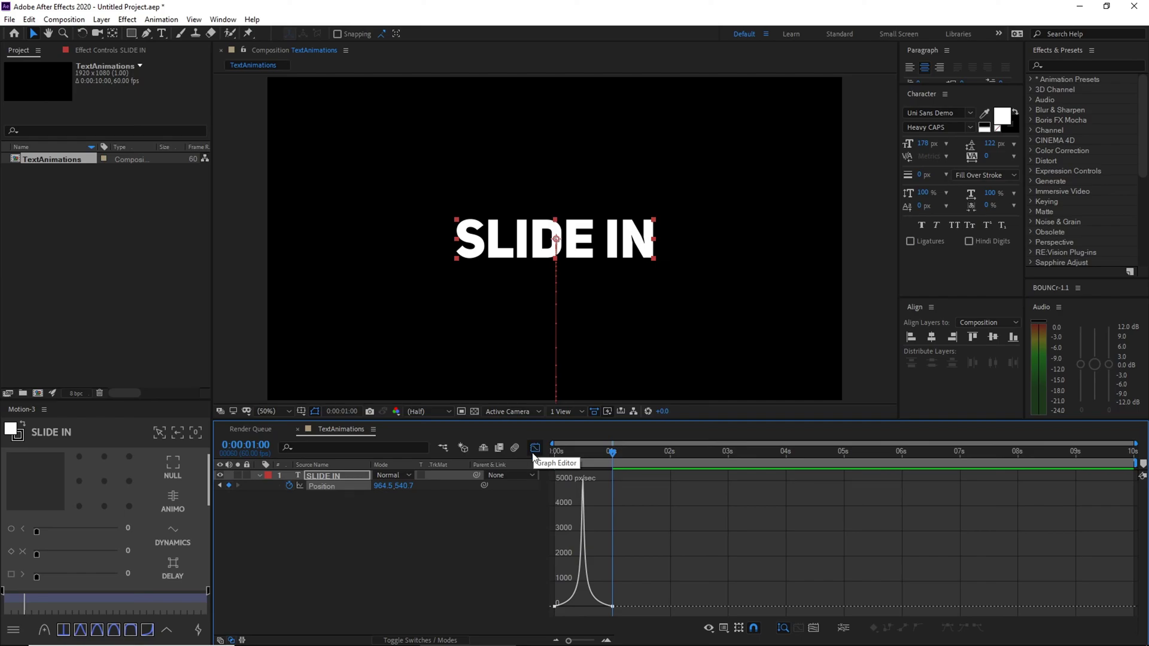
- Back in the layer timeline, preview the SLIDE IN slide-up from 0 s, stopping at 1 s
left_click(535, 449)
left_click_drag(612, 459, 534, 461)
left_click(690, 526)
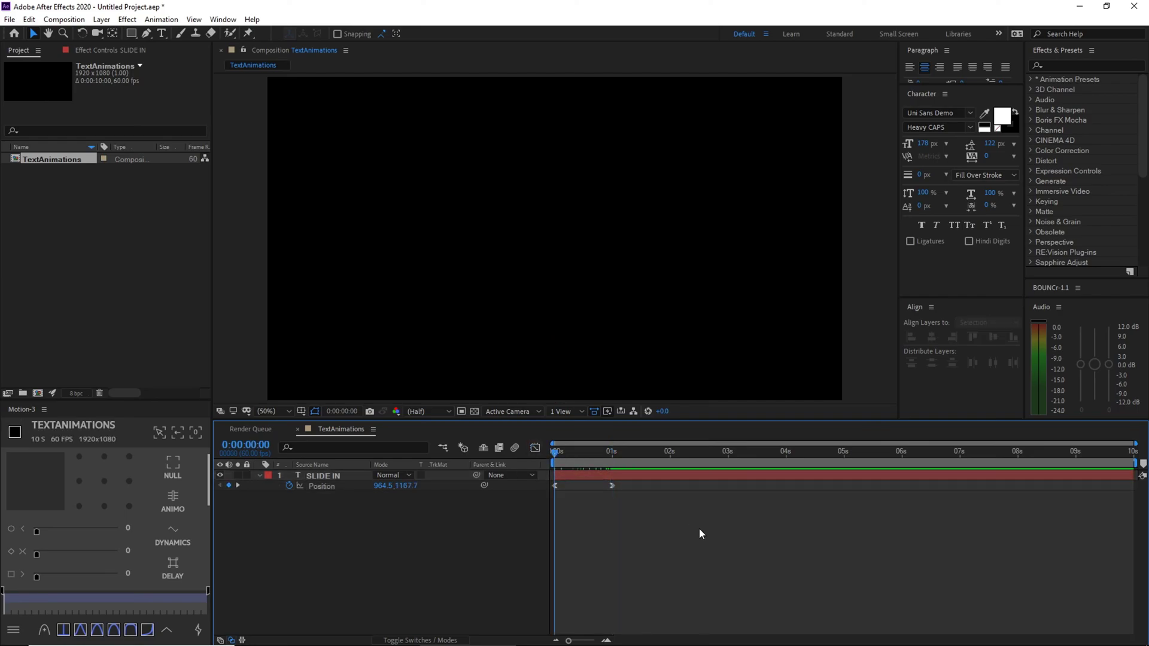
key("space")
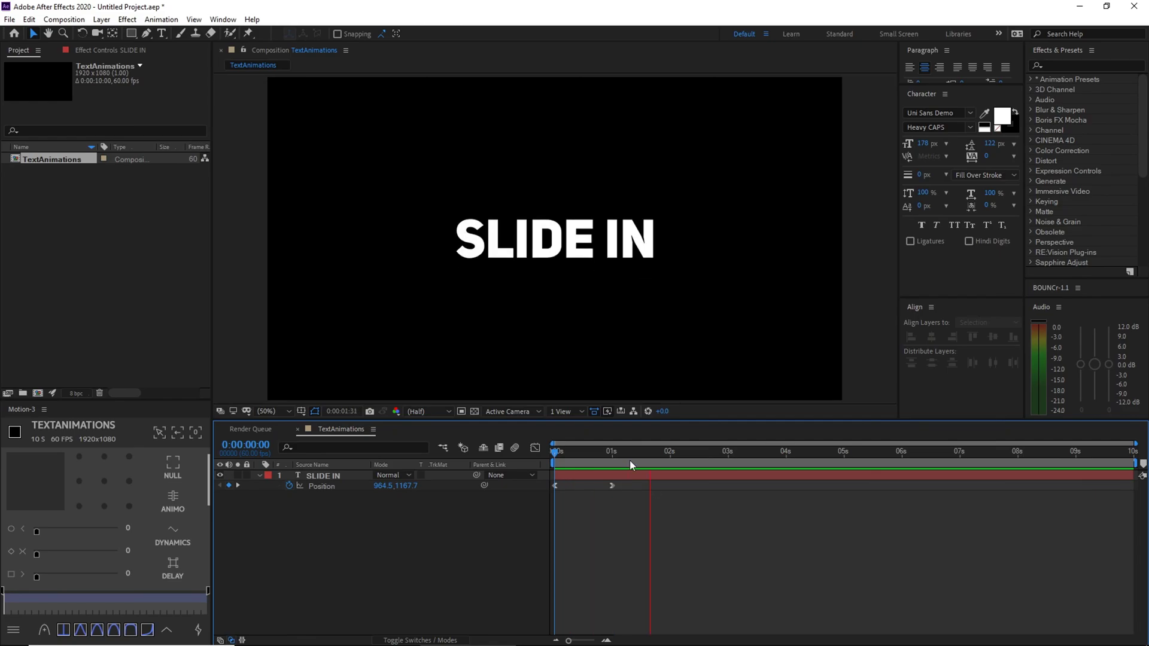
left_click(613, 458)
- Replay the eased slide-up from 0 s once more, stopping at 1 s
left_click_drag(608, 457, 532, 454)
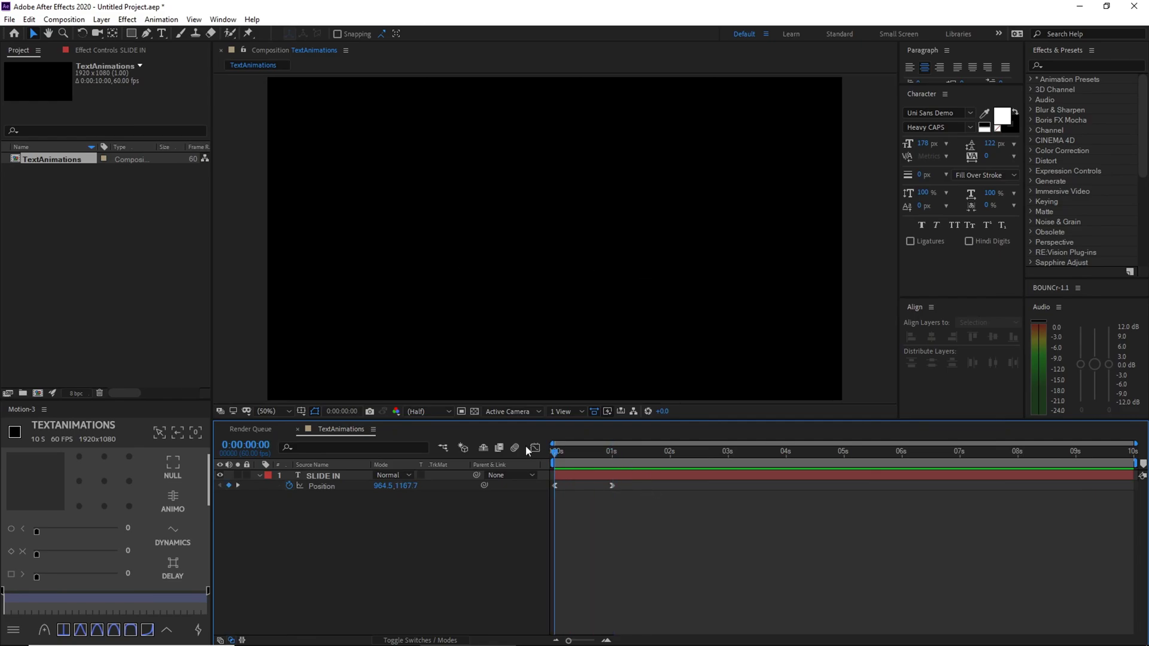
key("space")
left_click(613, 461)
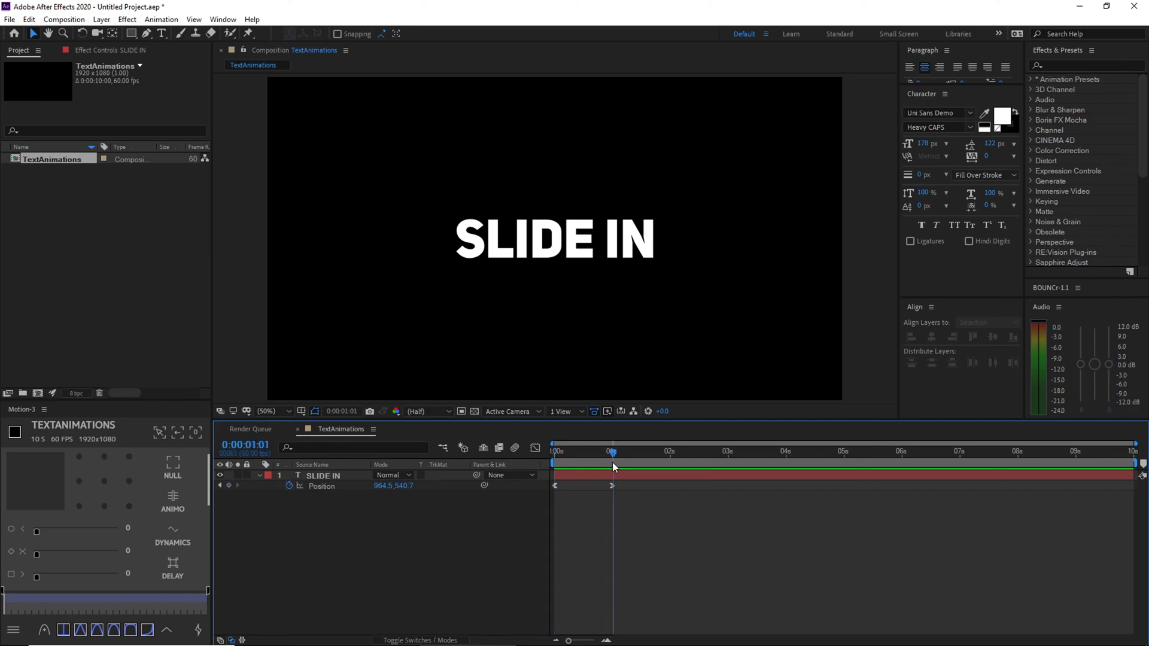